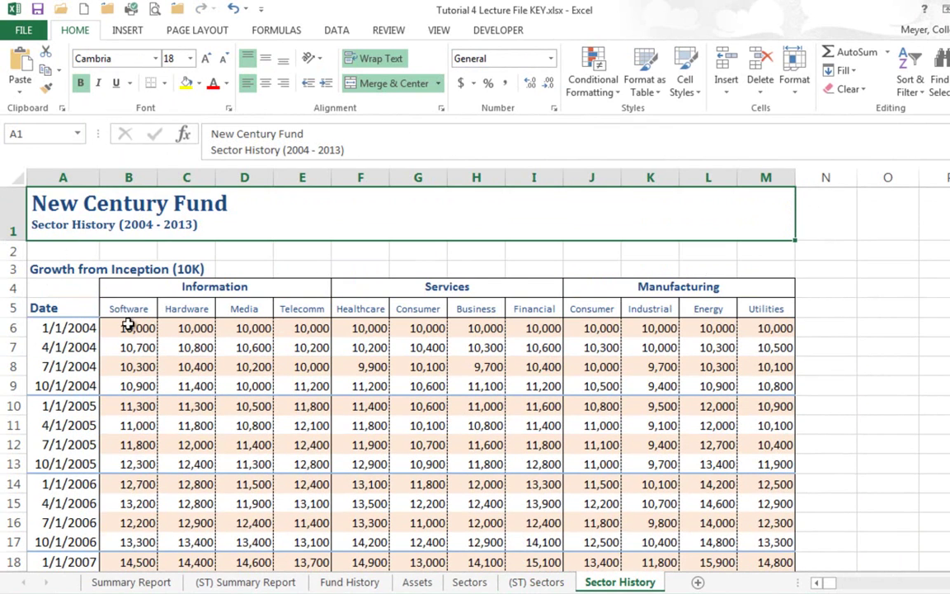
left_click(129, 286)
left_click(129, 308)
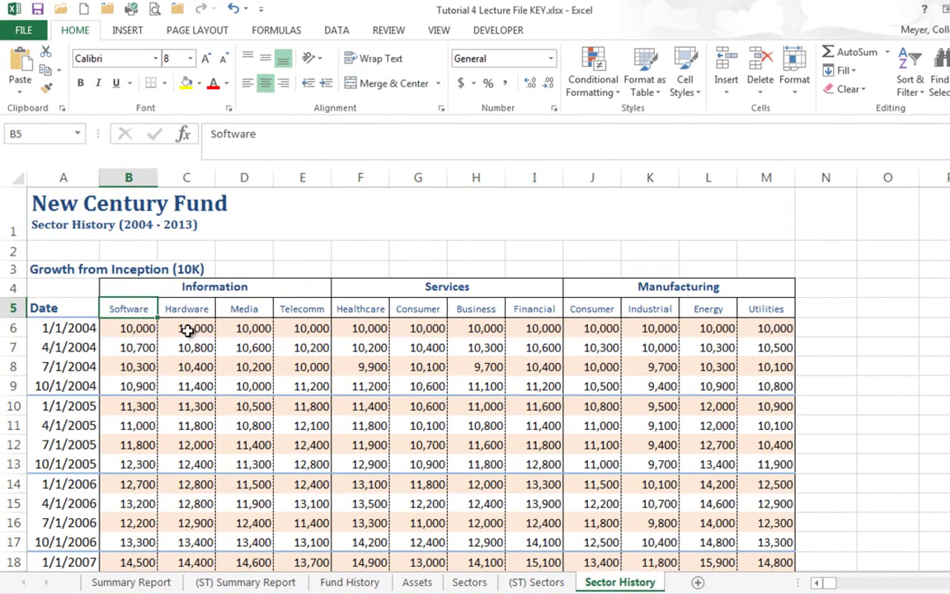
scroll(220, 338, "down", 3)
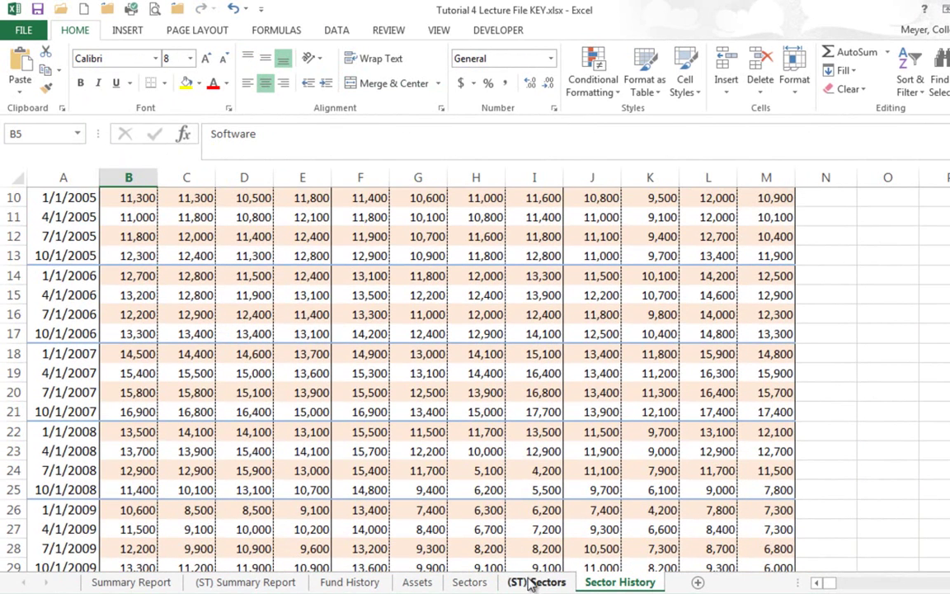
Enter the heading 10-Year History in cell E3 of the (ST) Sectors sheet
left_click(538, 582)
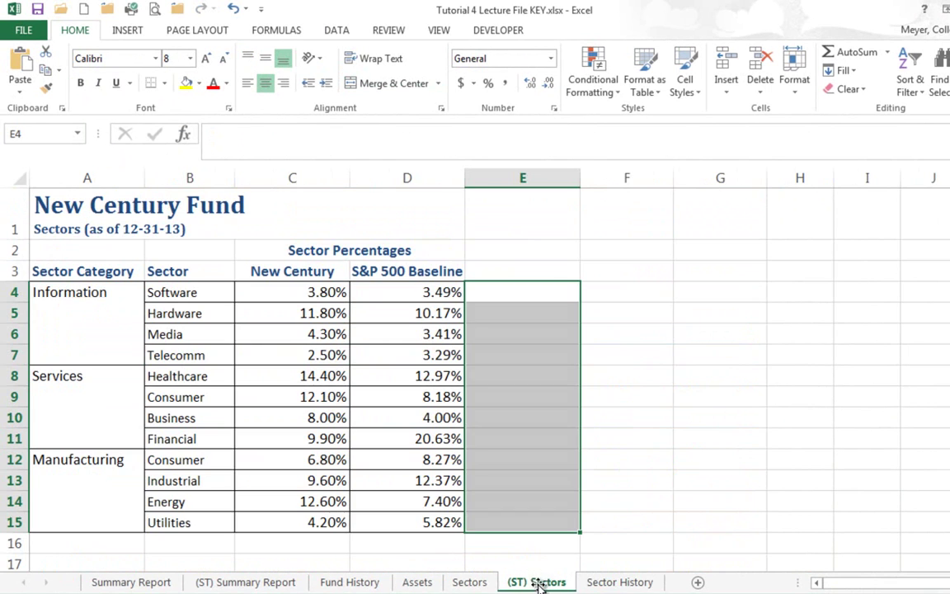
left_click(511, 294)
left_click(498, 269)
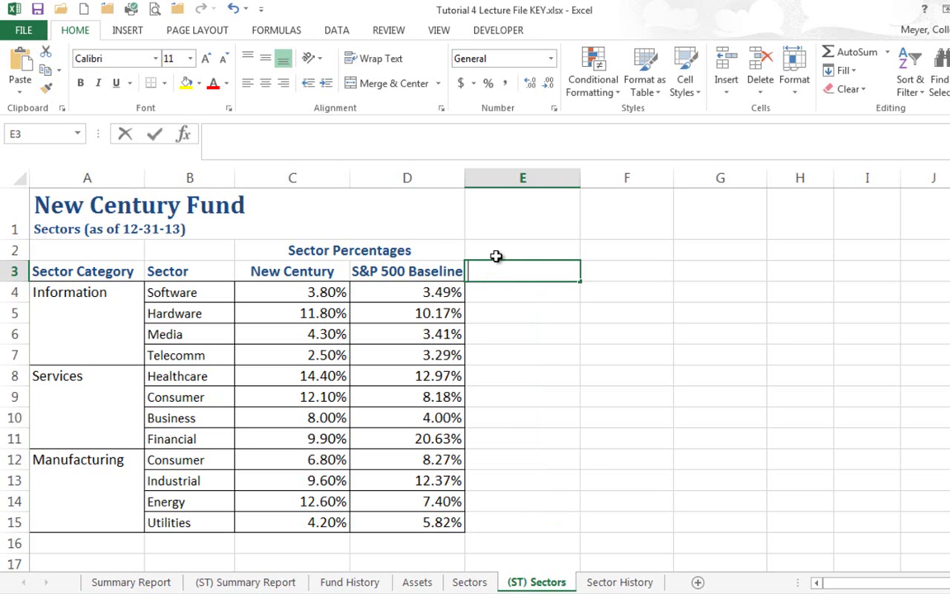
type("10-Year Hi")
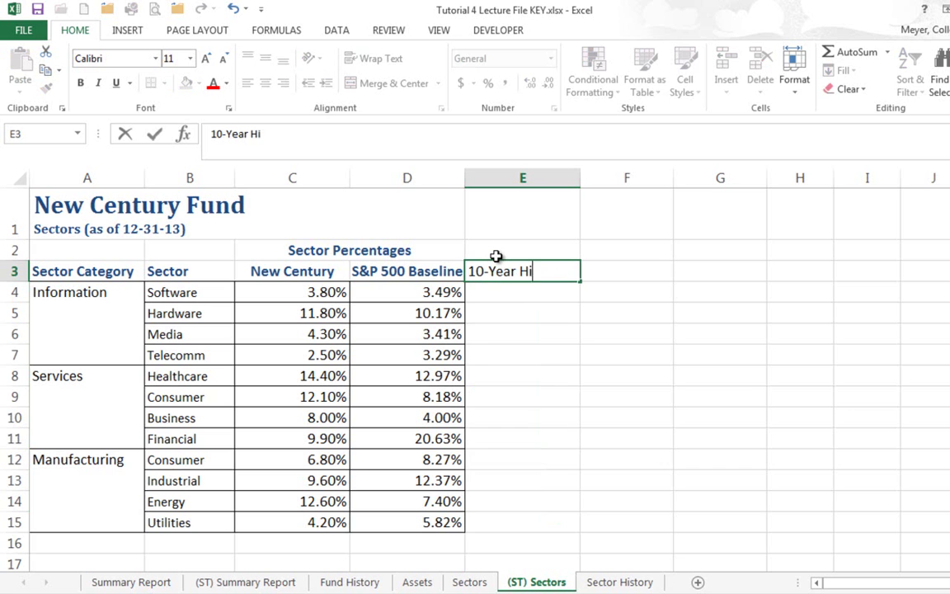
type("story")
key("Return")
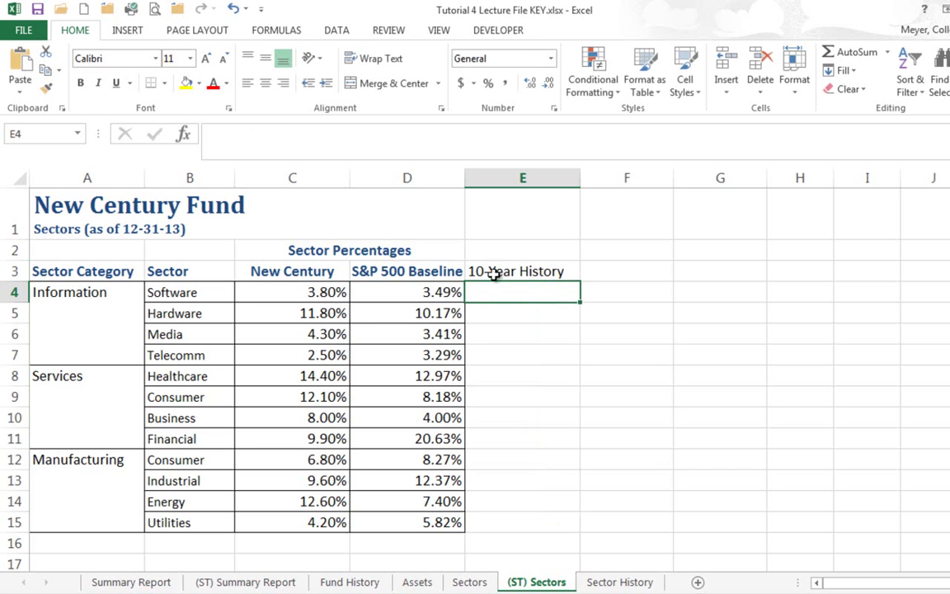
Copy the formatting of the S&P 500 Baseline heading in D3 onto the heading in E3
left_click(443, 271)
left_click(45, 86)
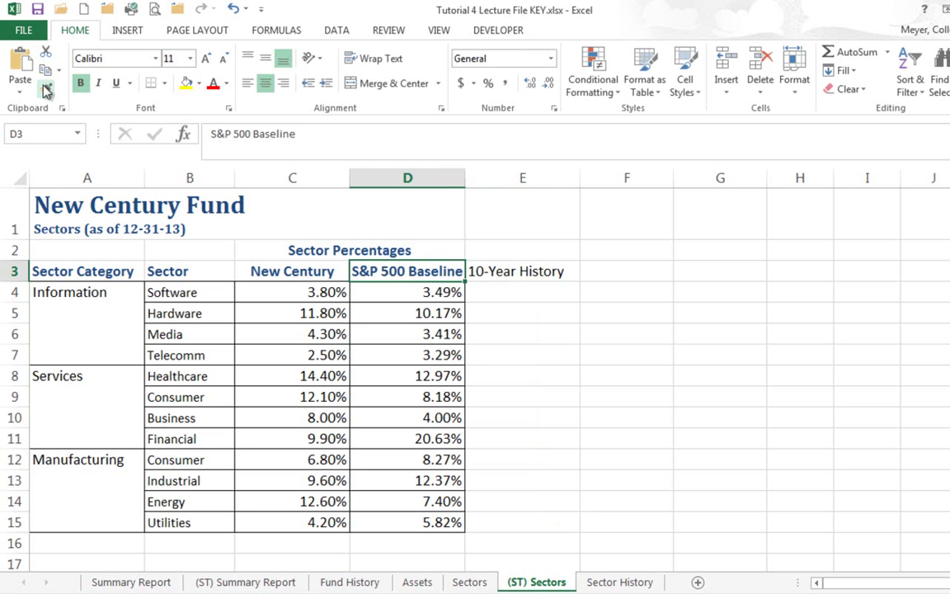
left_click_drag(528, 270, 515, 274)
Insert line sparklines in E4:E15 of (ST) Sectors, using B6:M45 on the Sector History sheet as the data range
left_click(530, 296)
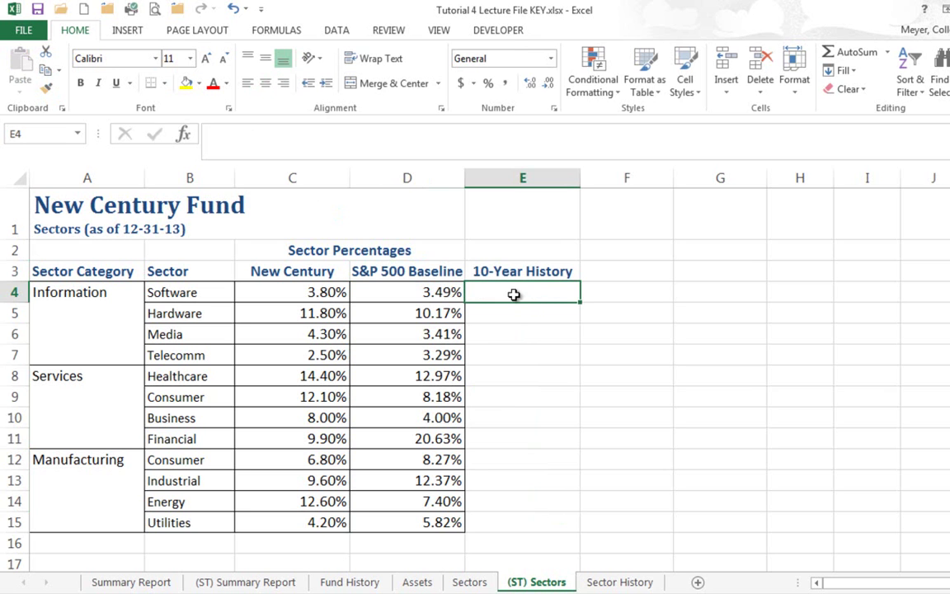
left_click_drag(517, 294, 511, 524)
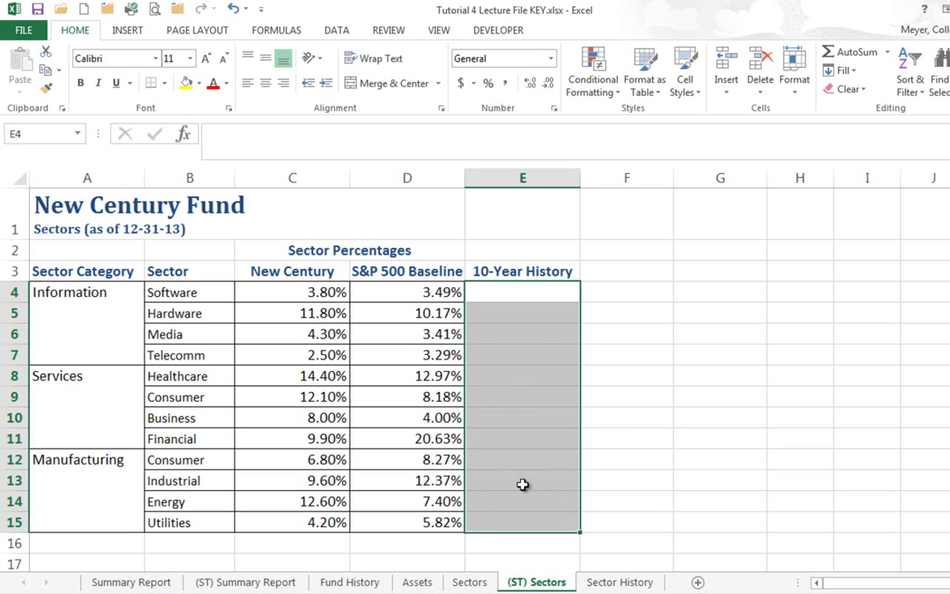
left_click(128, 32)
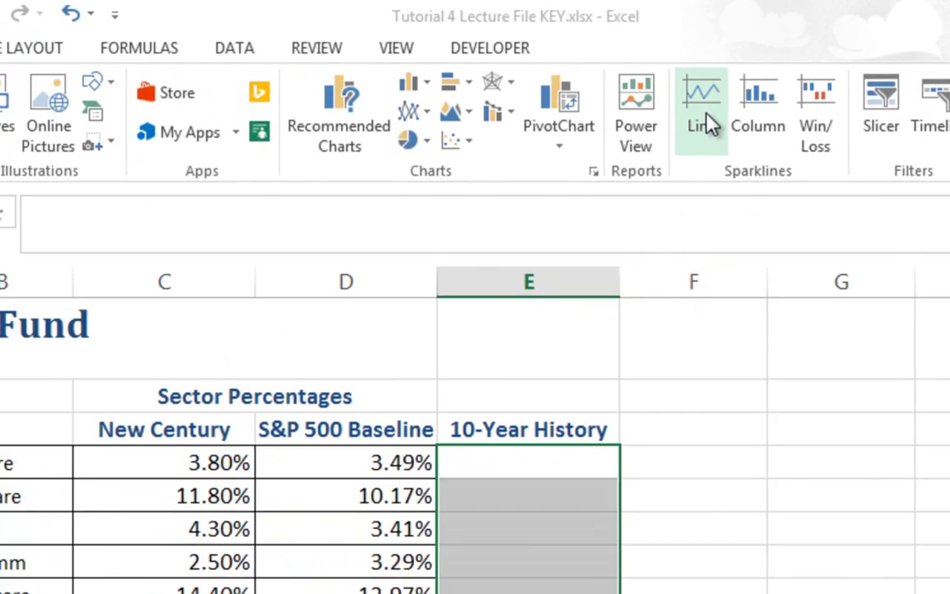
left_click(571, 175)
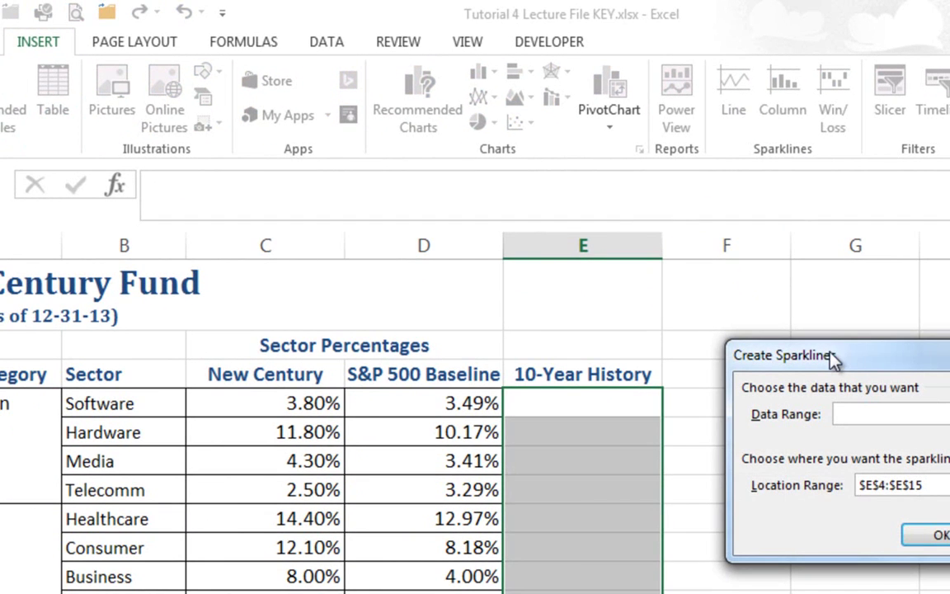
left_click_drag(833, 362, 815, 323)
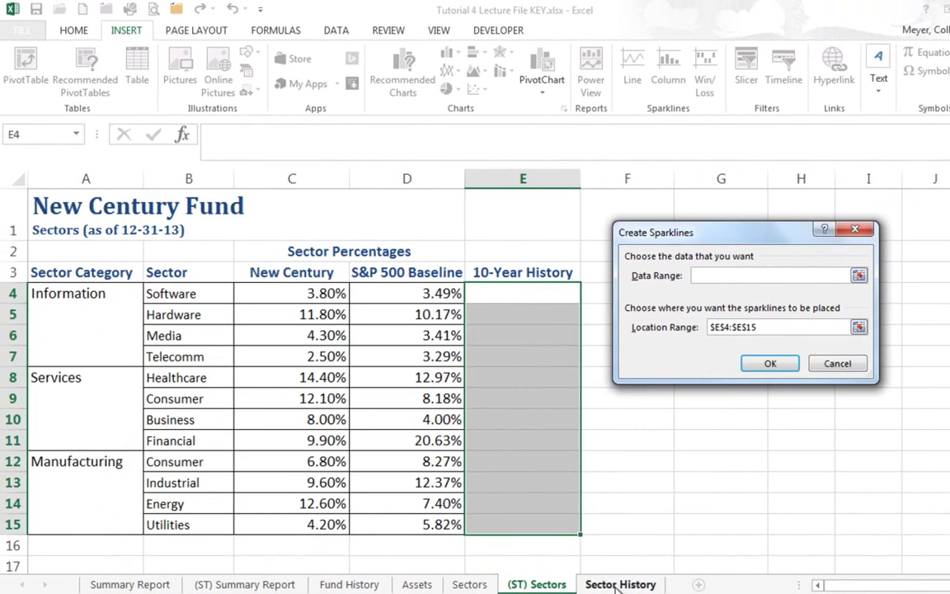
left_click(619, 584)
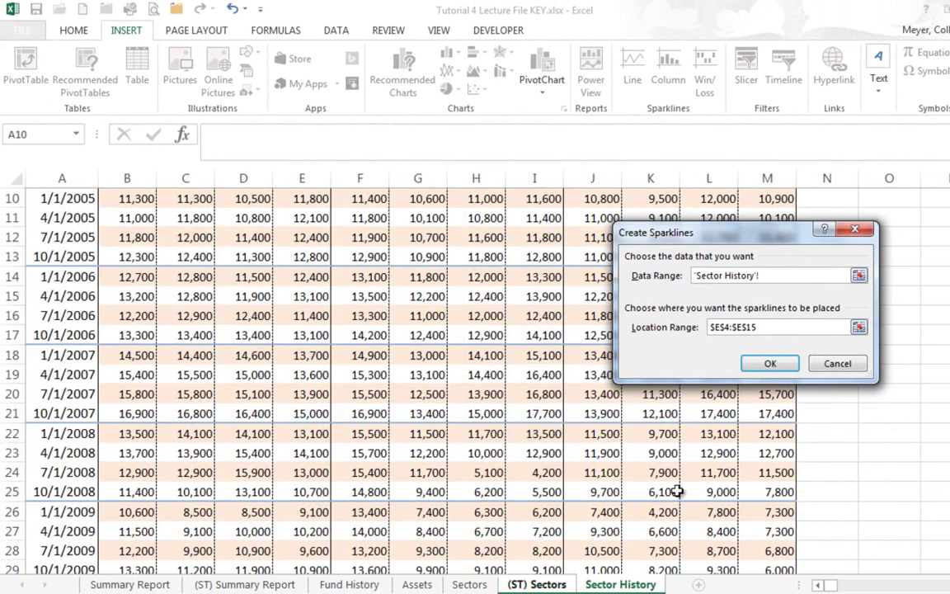
left_click(858, 278)
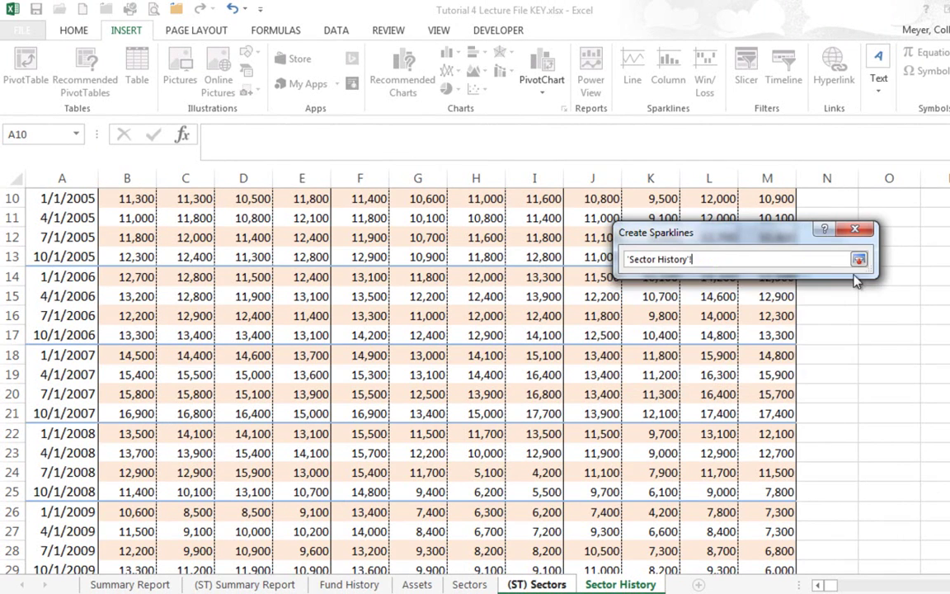
left_click_drag(742, 235, 837, 260)
scroll(319, 368, "up", 2)
scroll(330, 367, "up", 1)
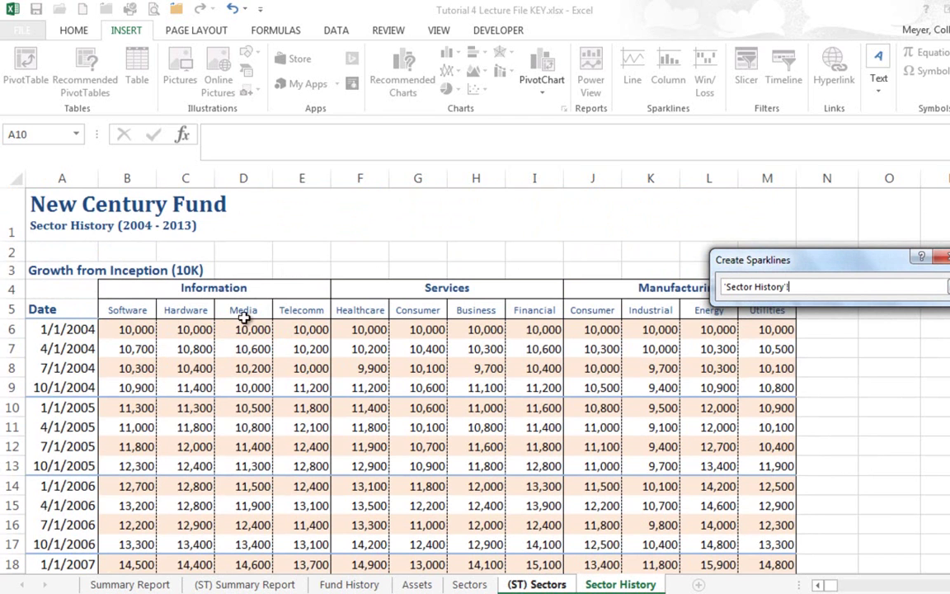
left_click_drag(135, 329, 751, 507)
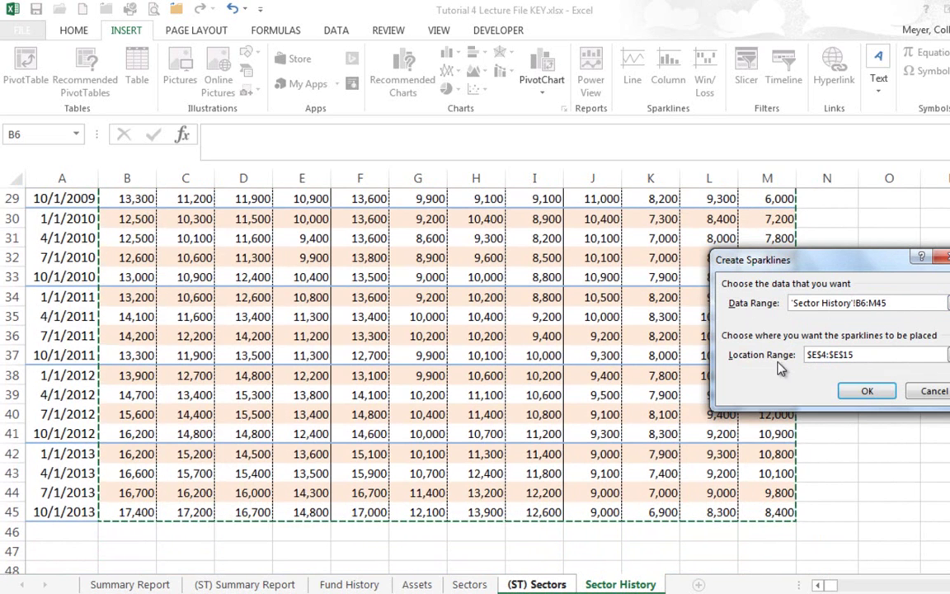
left_click(864, 392)
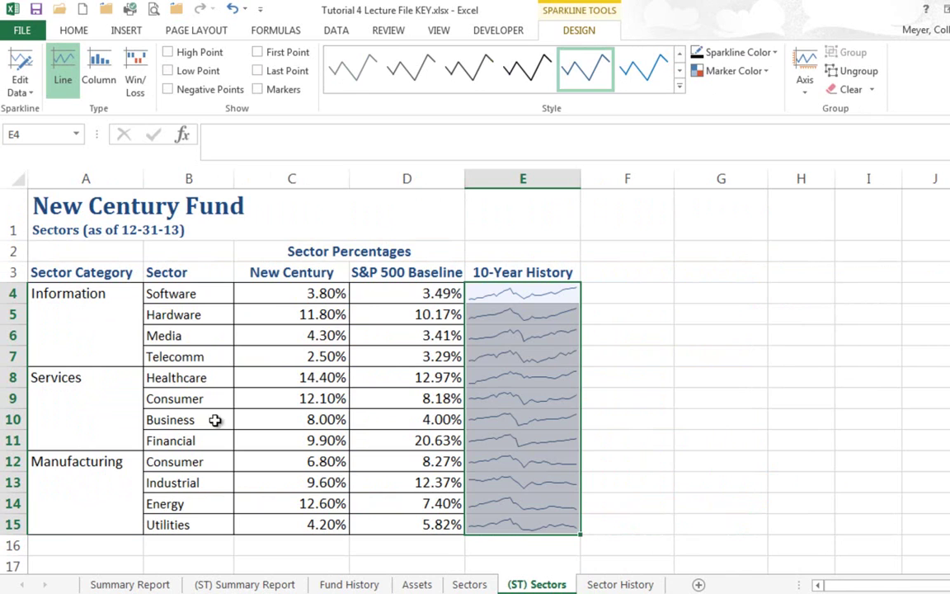
Compare the category and sector headings on Sector History with the sector list in B4:B15 of (ST) Sectors
left_click(618, 584)
scroll(356, 258, "up", 8)
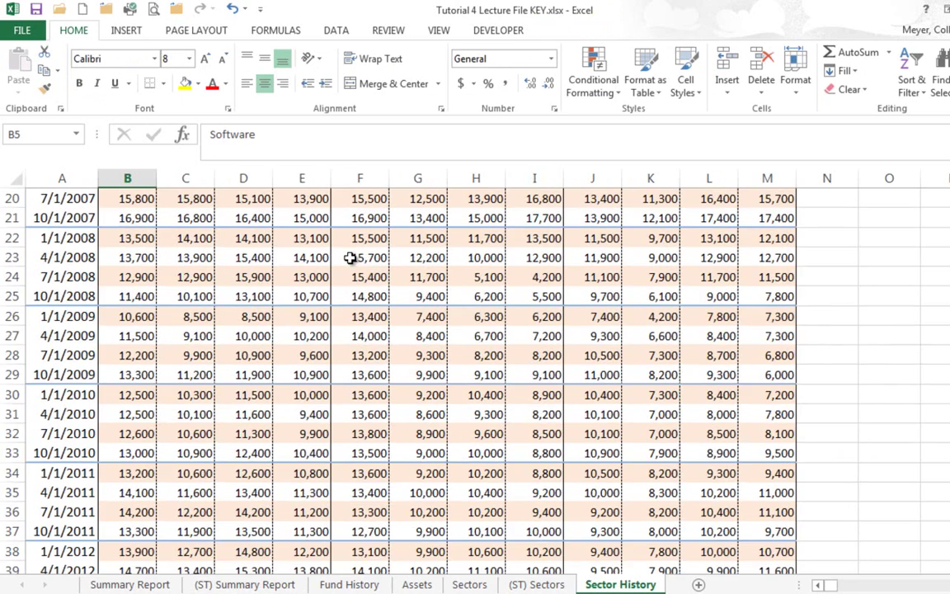
scroll(350, 257, "up", 2)
left_click_drag(195, 295, 647, 288)
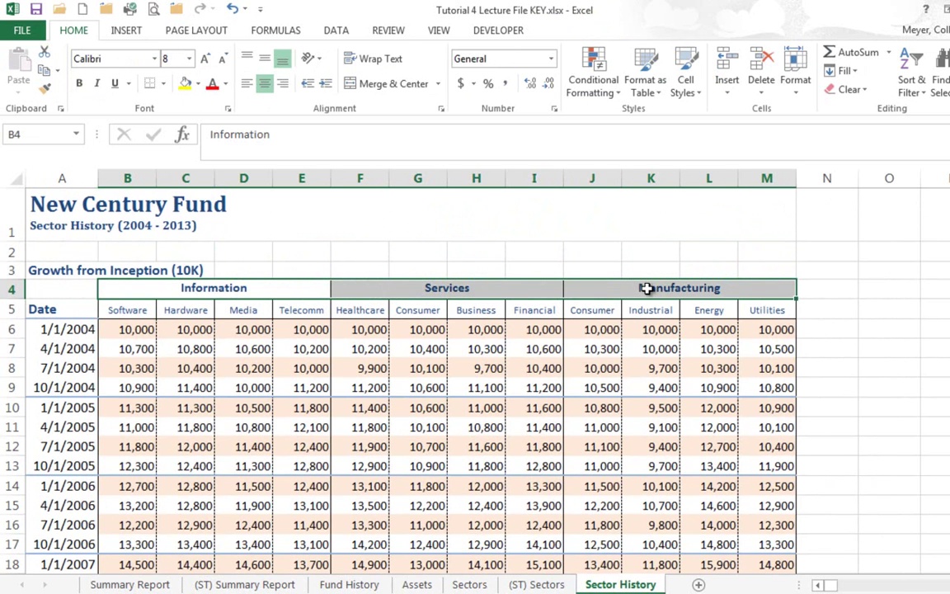
left_click(522, 584)
left_click_drag(182, 292, 182, 526)
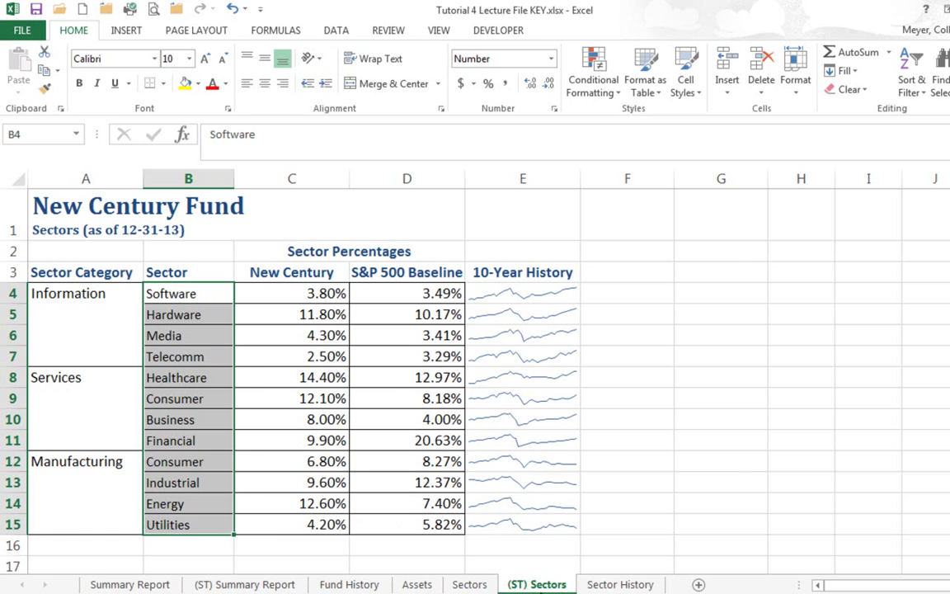
left_click(619, 584)
left_click_drag(132, 312, 641, 321)
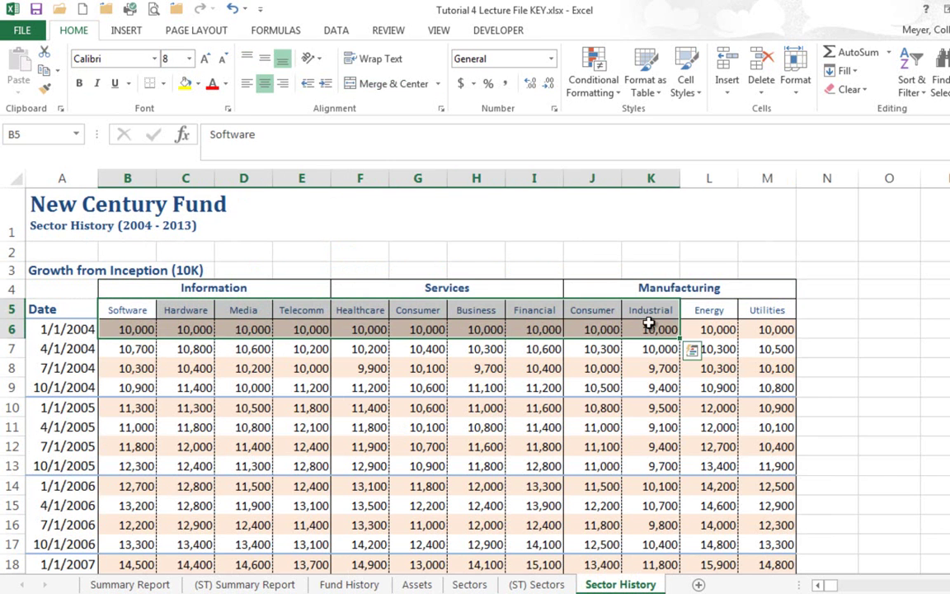
left_click(519, 583)
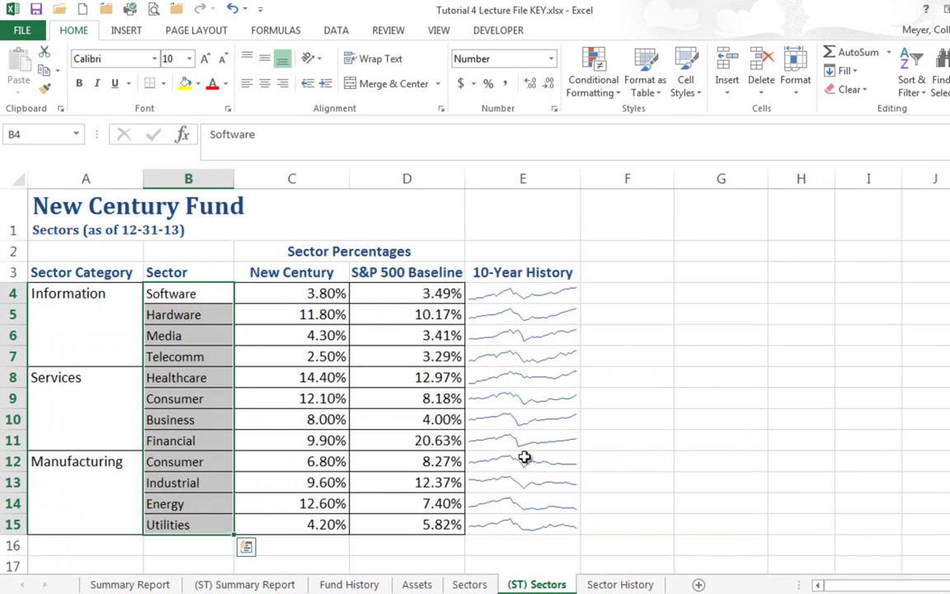
Widen column E and show the high and low points on the 10-Year History sparklines
left_click(513, 295)
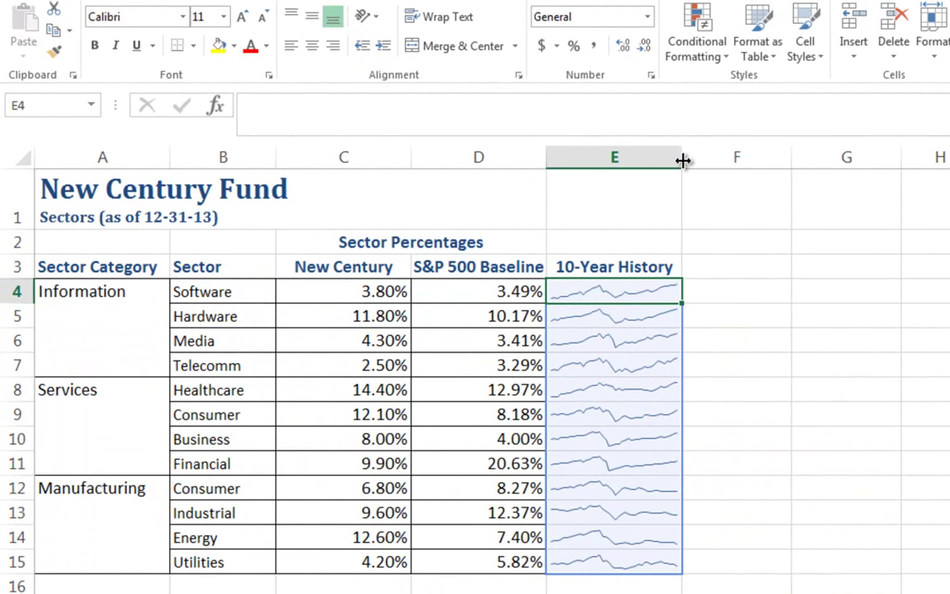
left_click_drag(682, 162, 746, 199)
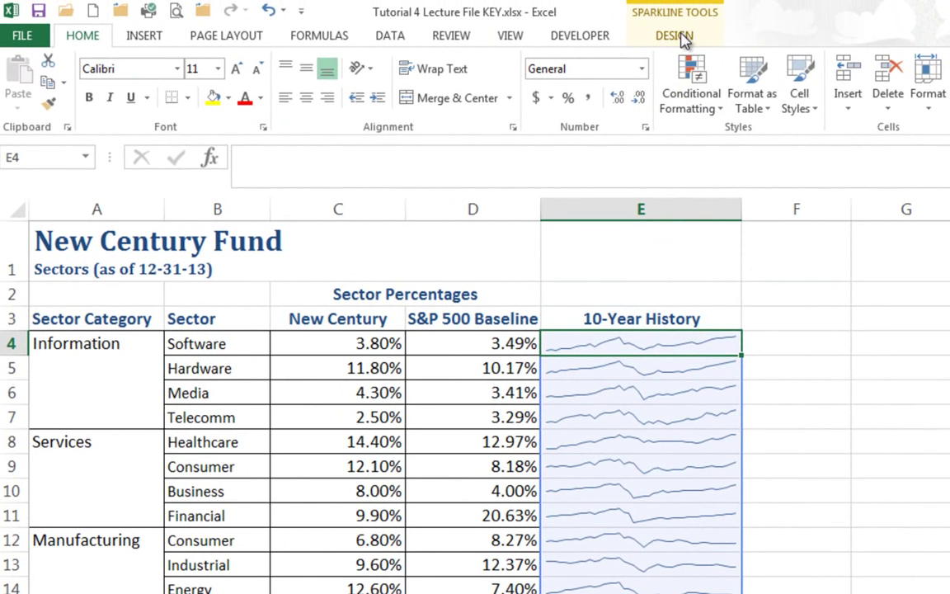
left_click(675, 36)
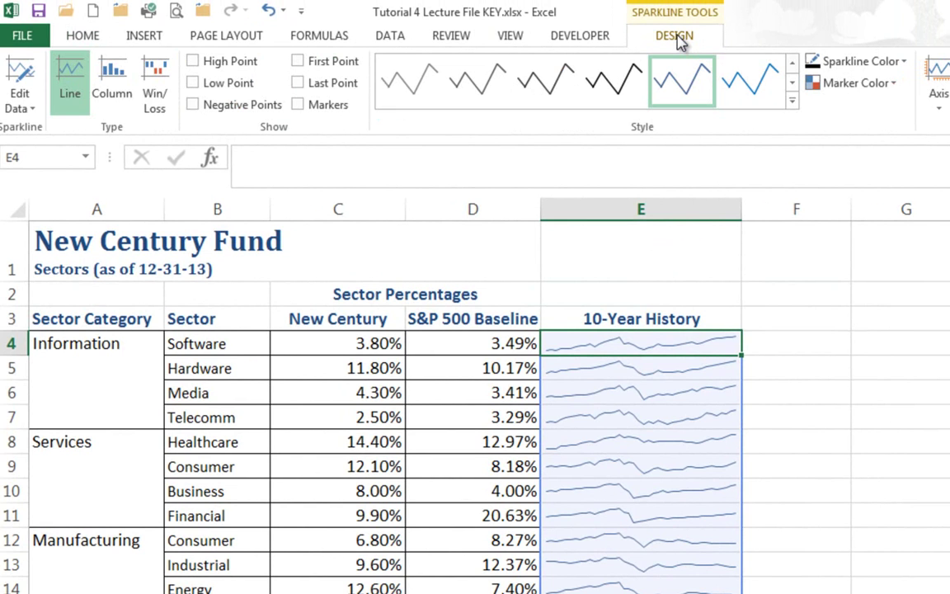
left_click(193, 63)
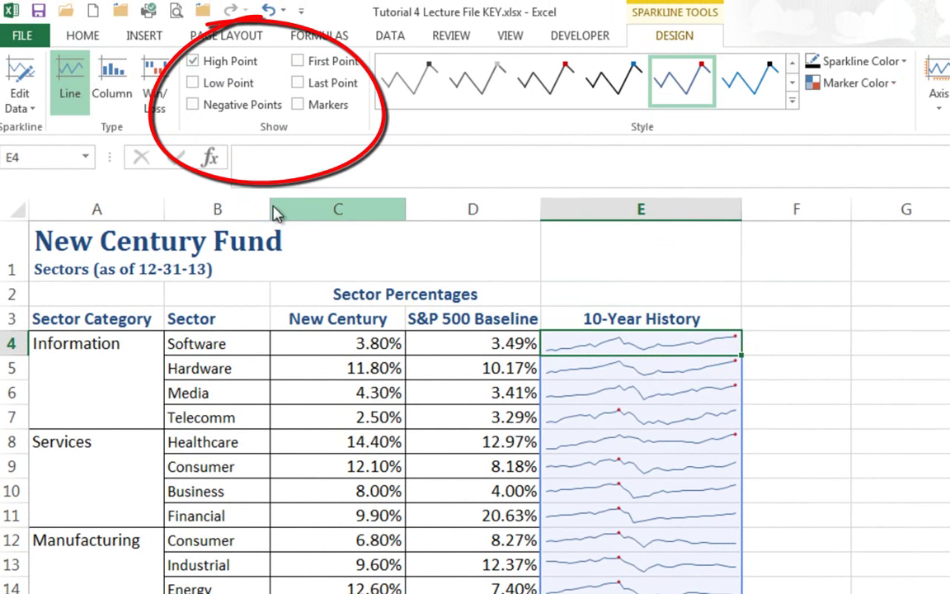
left_click(194, 83)
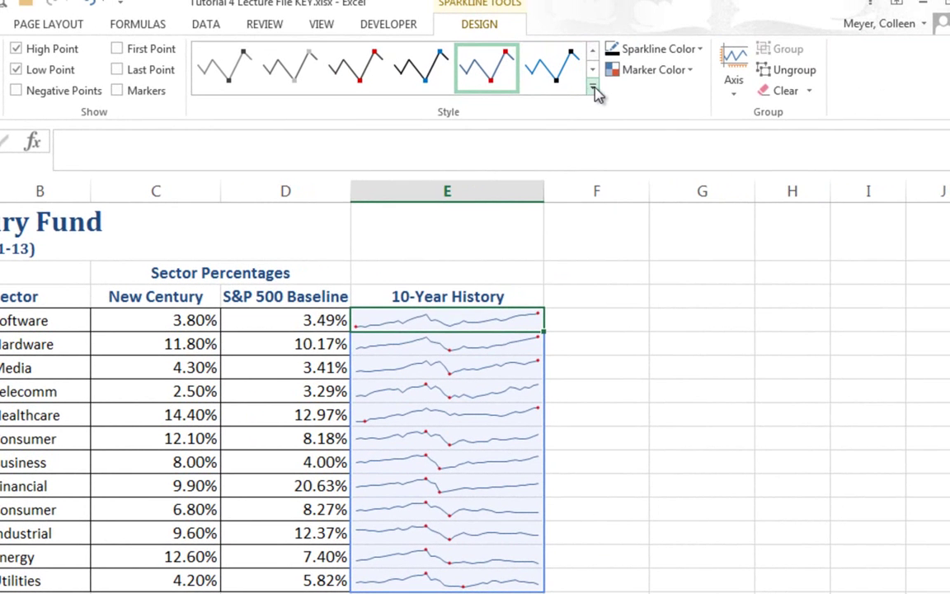
Apply the purple sparkline style with teal markers to the 10-Year History sparklines
left_click(596, 91)
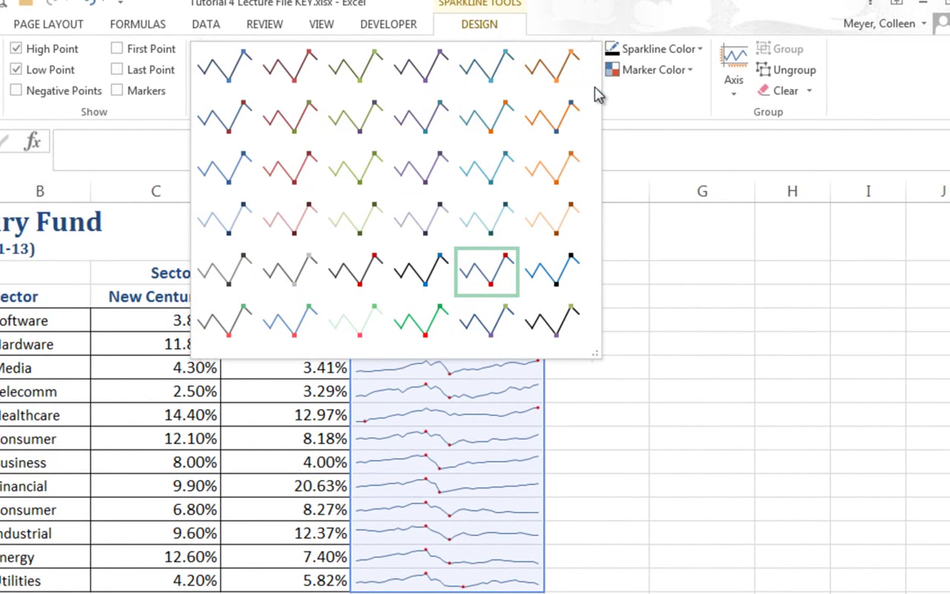
left_click(551, 118)
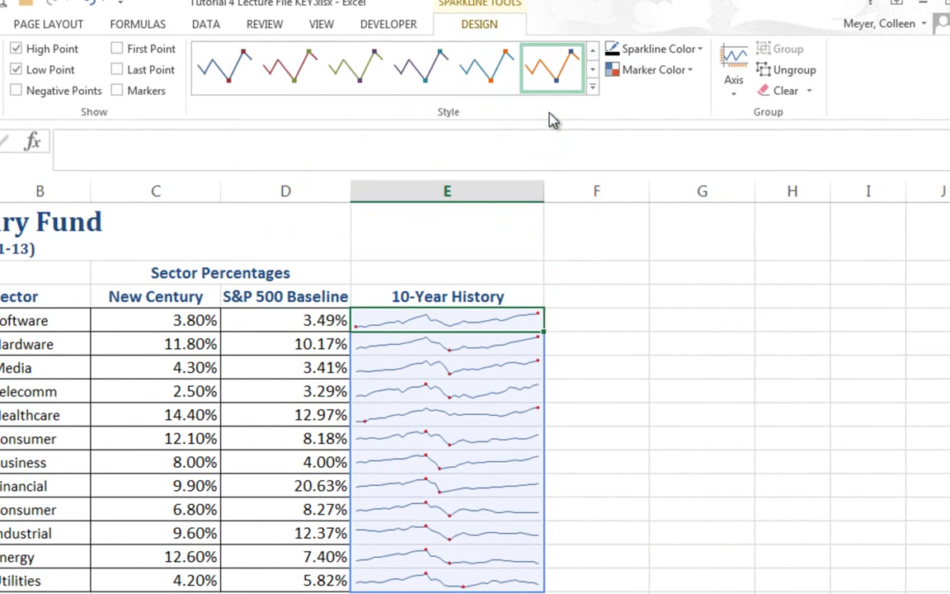
left_click(592, 85)
left_click(434, 121)
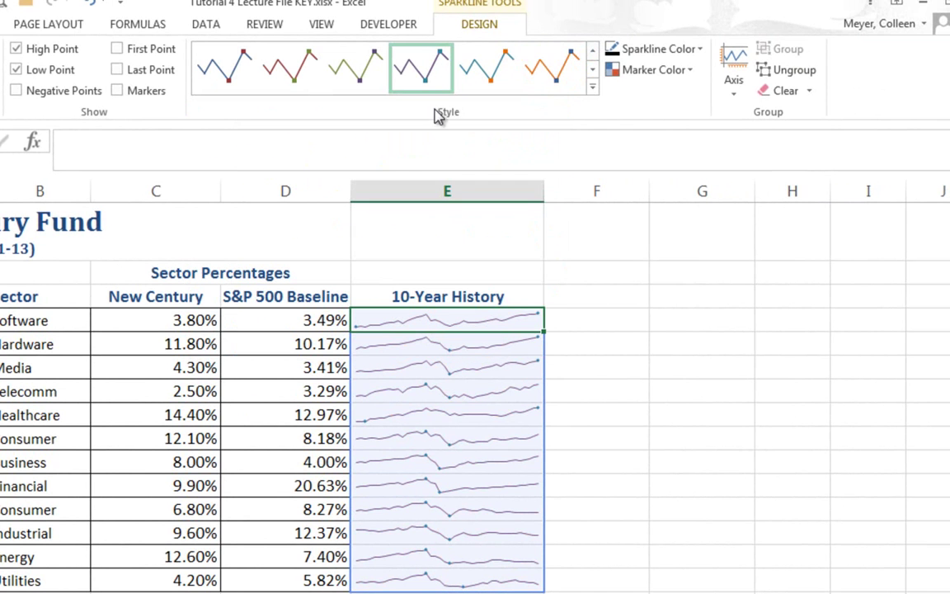
Set the marker color of the sparklines' high points to the dark orange theme color
left_click(692, 73)
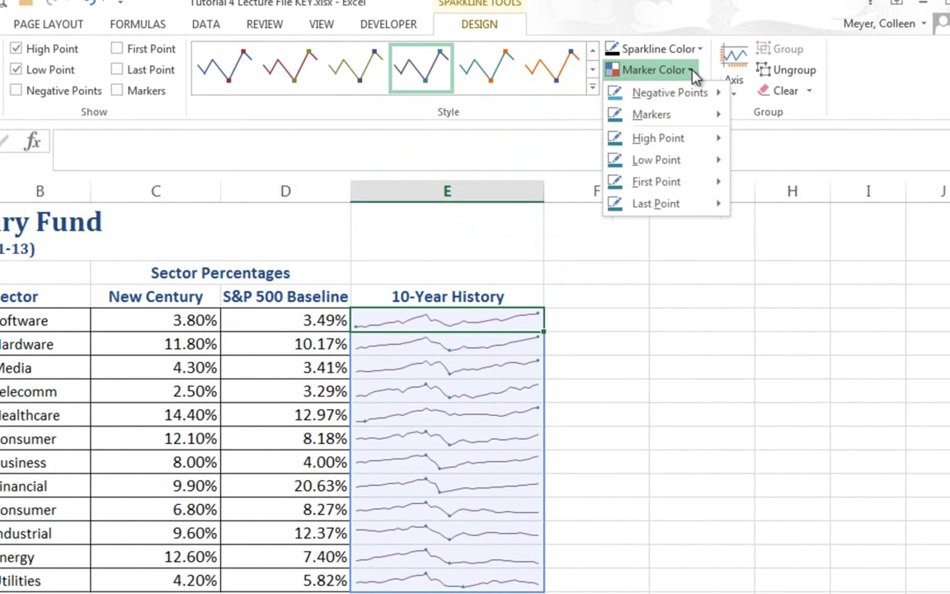
mouse_move(714, 140)
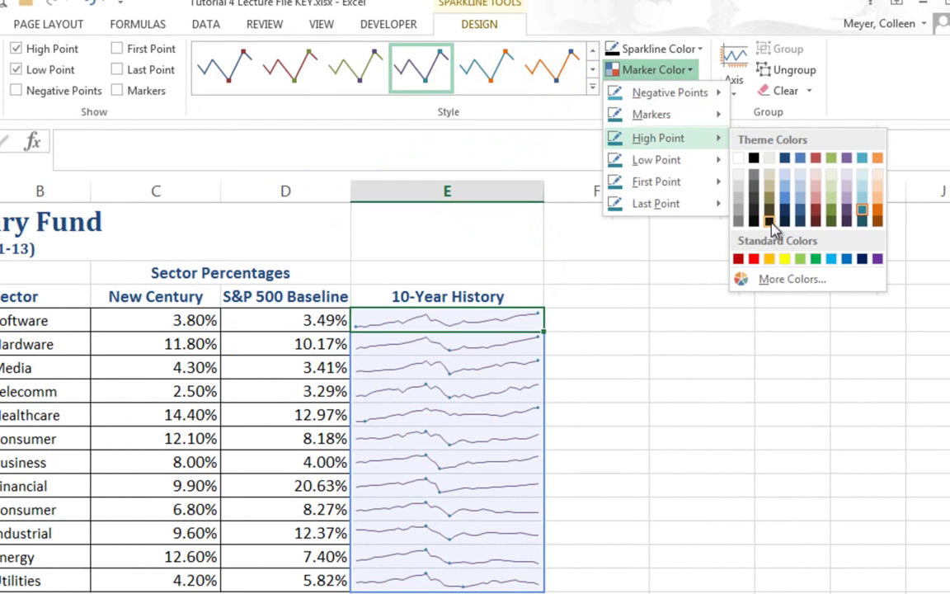
left_click(878, 213)
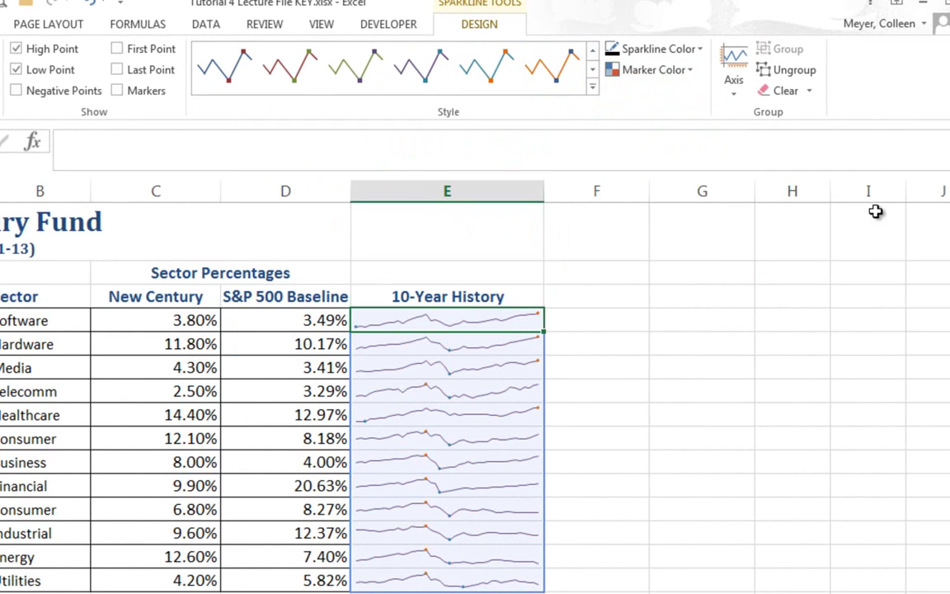
Set the marker color of the sparklines' low points to black
left_click(687, 73)
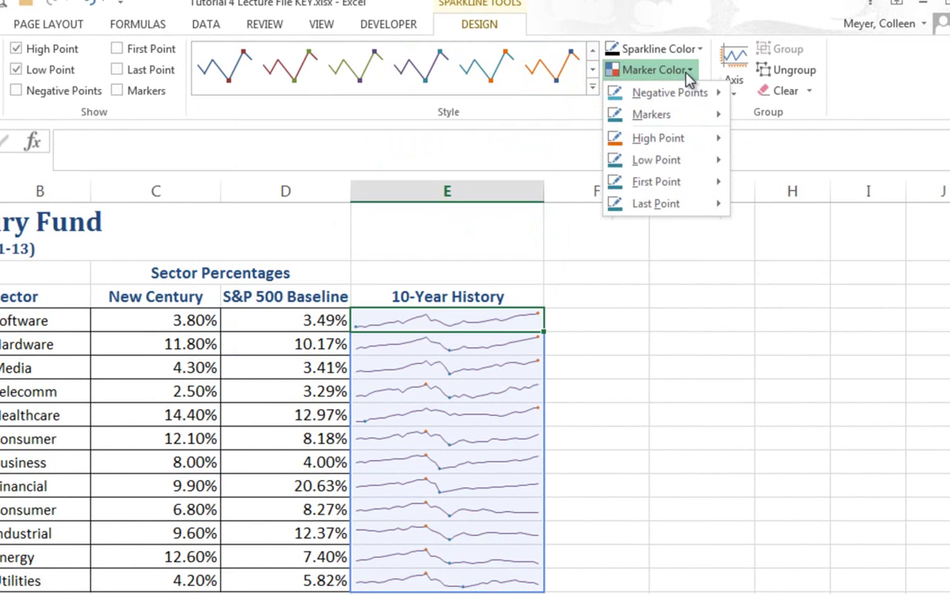
mouse_move(699, 164)
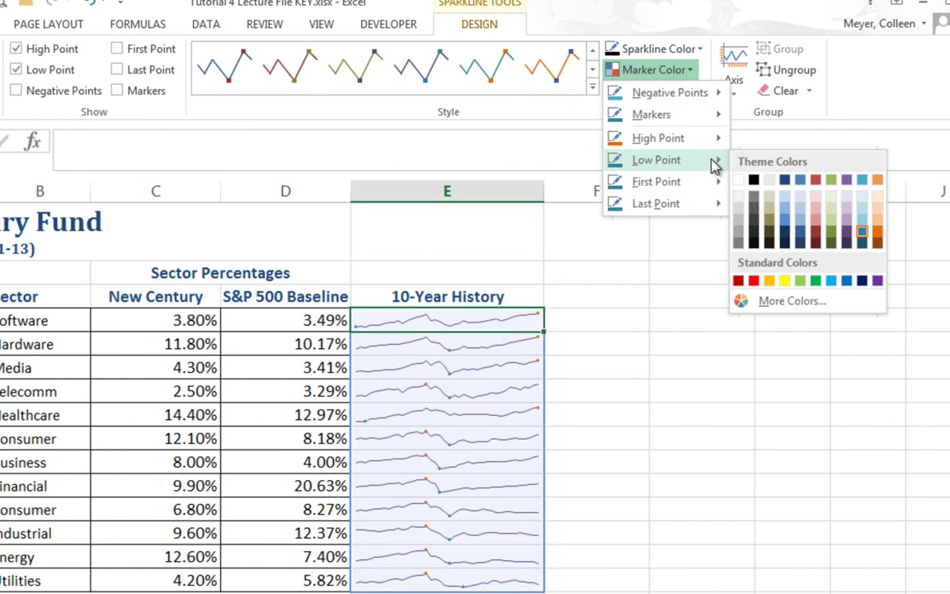
left_click(757, 179)
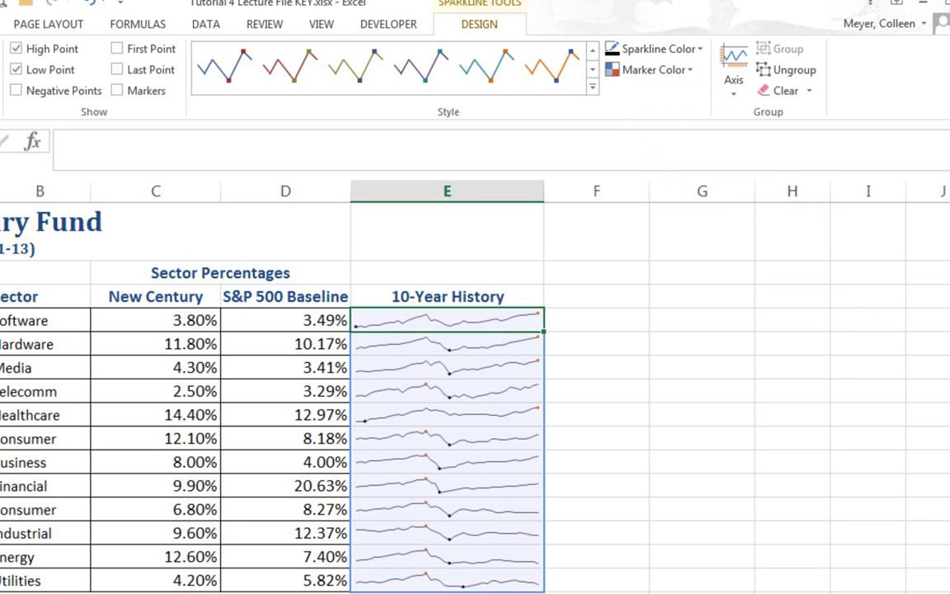
scroll(475, 386, "up", 3)
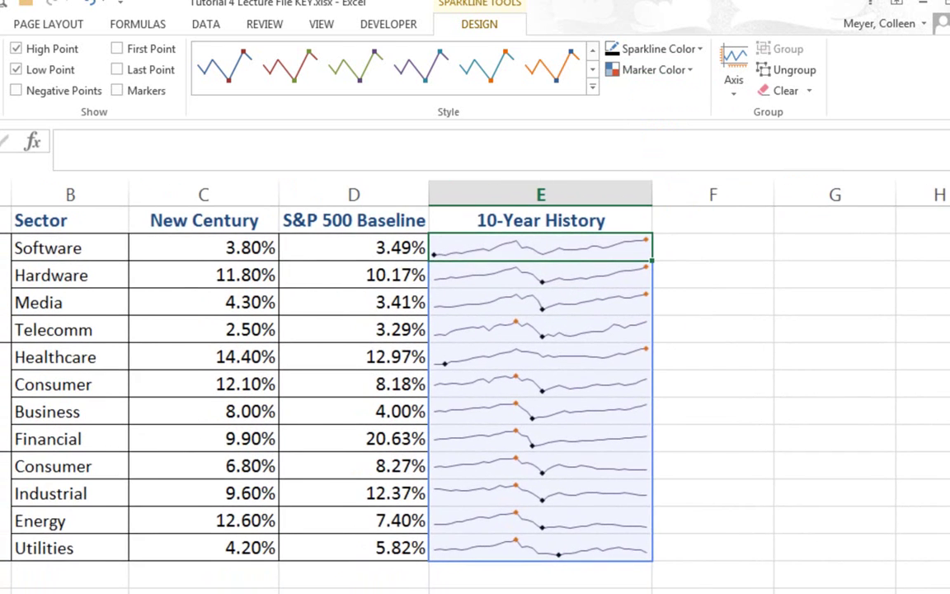
scroll(475, 386, "right", 3)
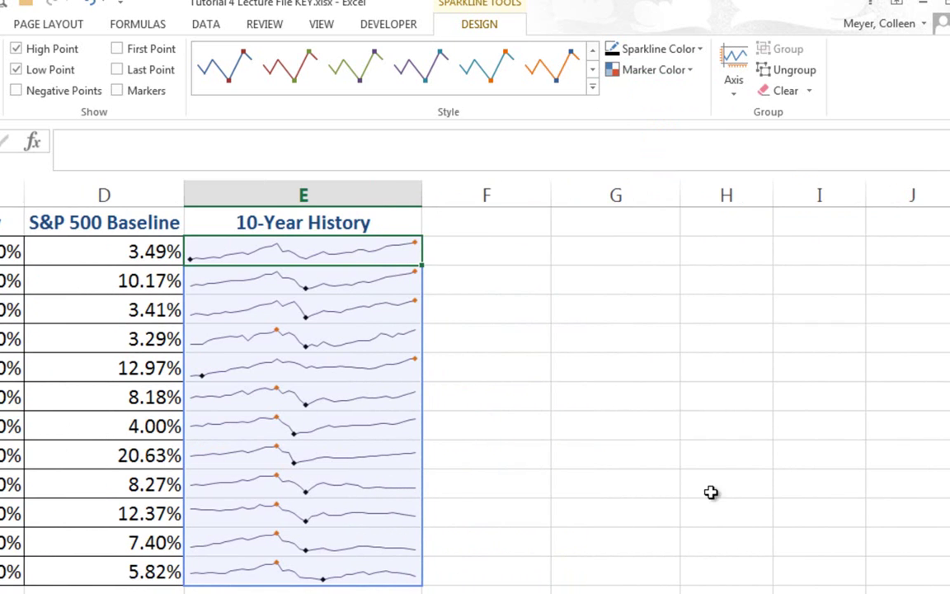
Try a light purple theme color for the 10-Year History sparkline lines
left_click(700, 53)
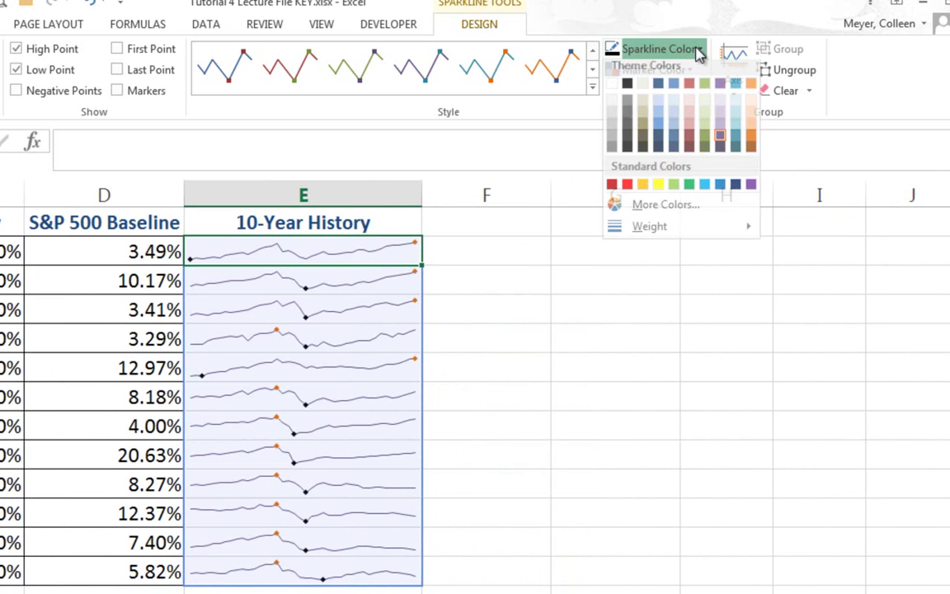
left_click(724, 124)
left_click(619, 259)
Set the line color of the sparklines in E4:E15 to the dark blue theme color
left_click_drag(352, 257, 322, 567)
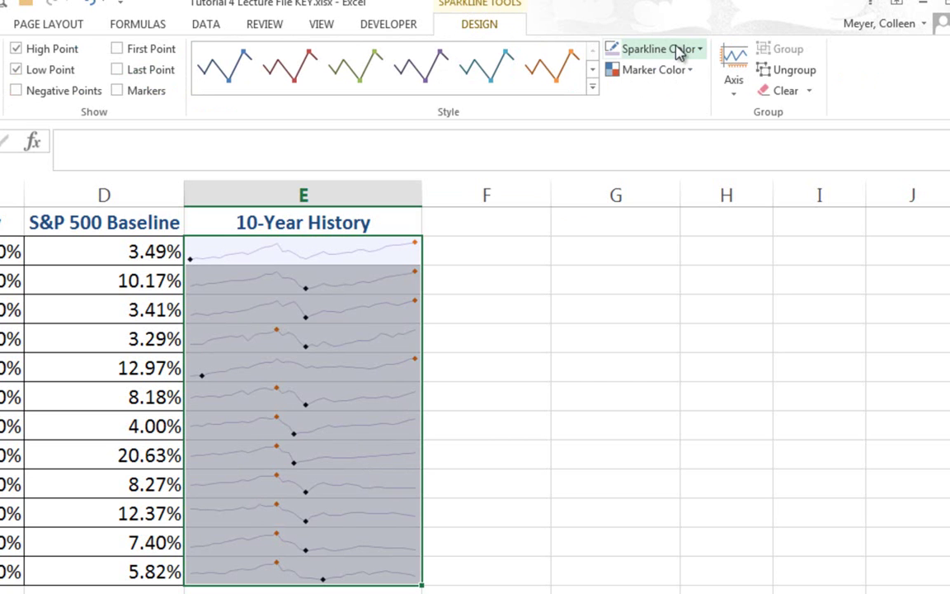
left_click(701, 52)
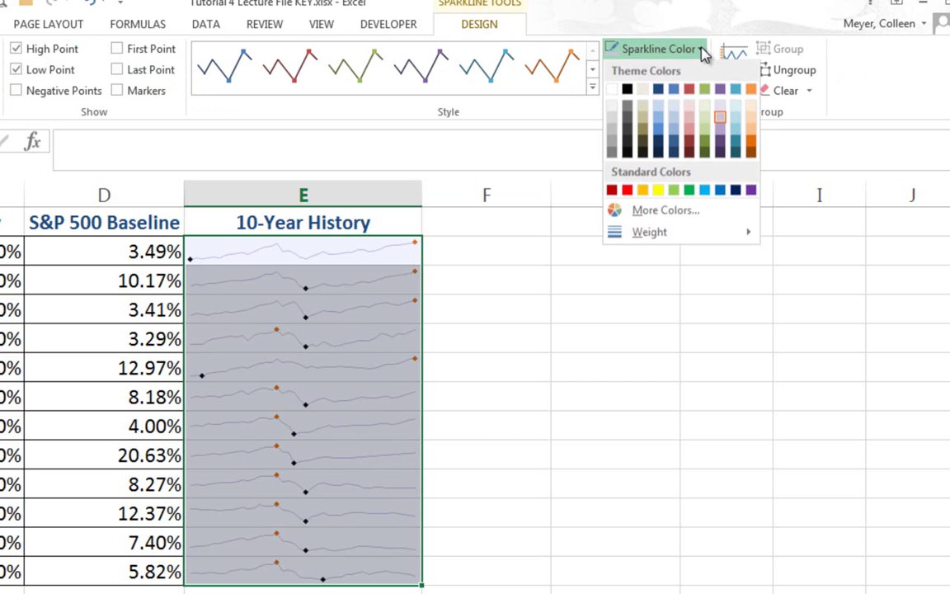
left_click(659, 92)
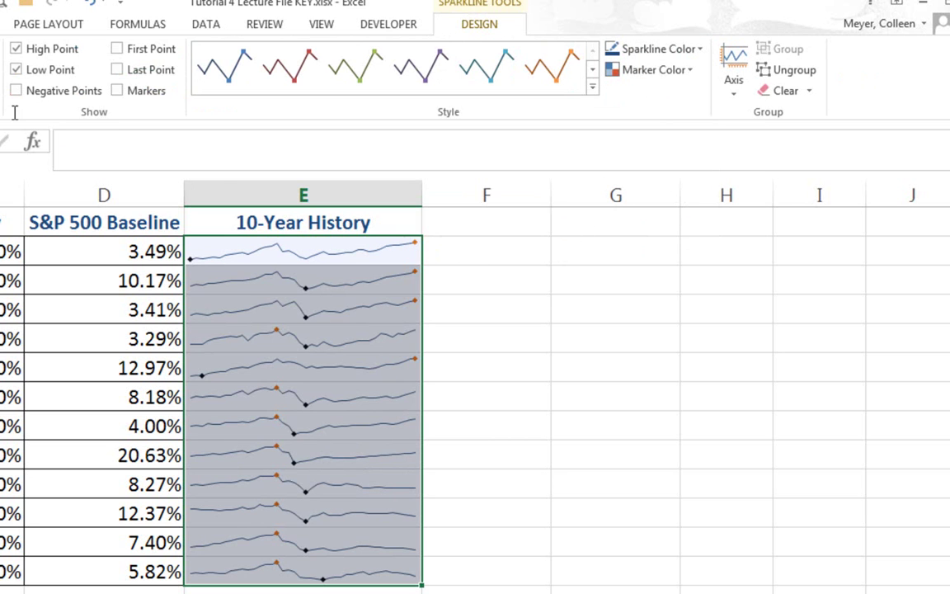
Try showing markers on every data point of the sparklines, turn them off again, and look at the axis options
left_click(118, 91)
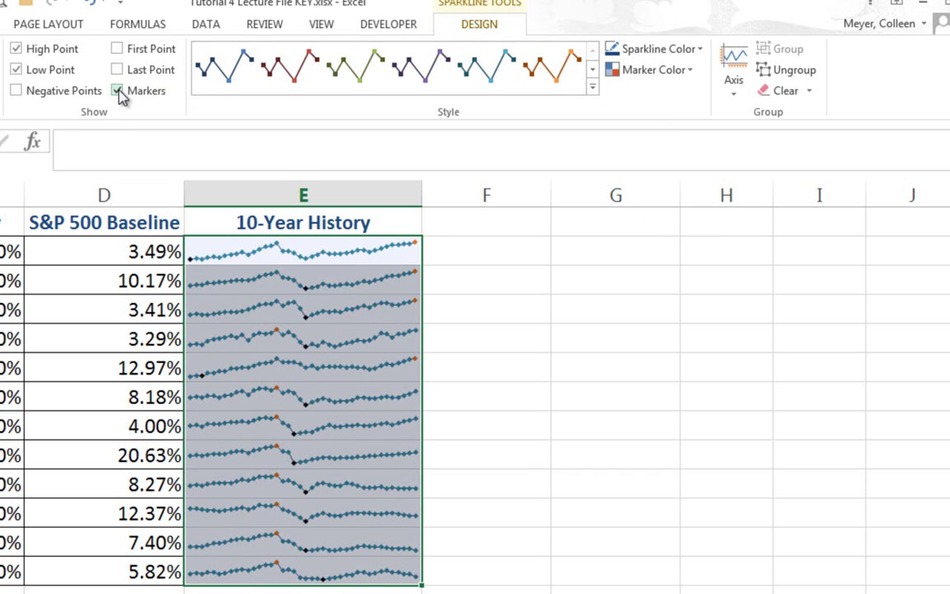
left_click(118, 92)
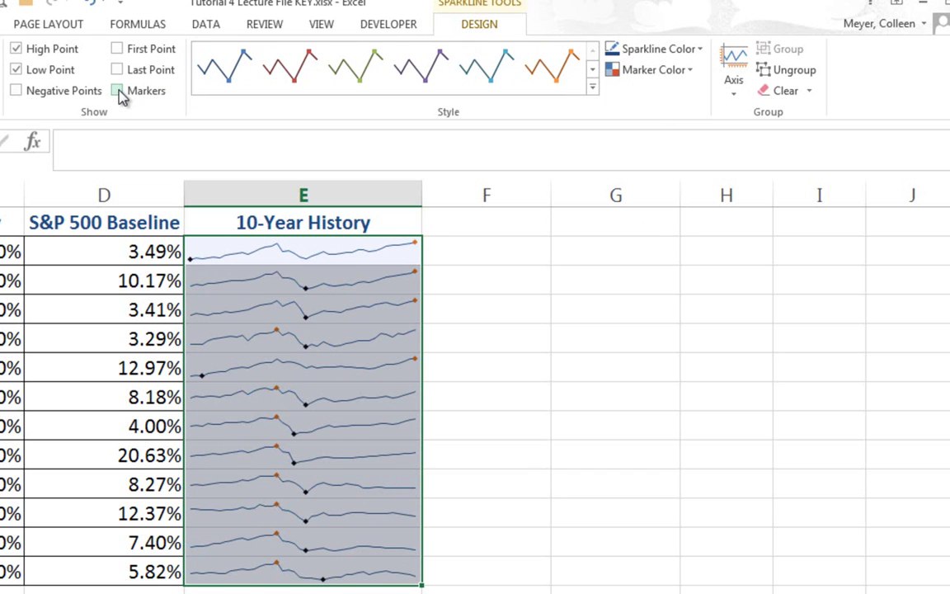
left_click(118, 71)
left_click(117, 48)
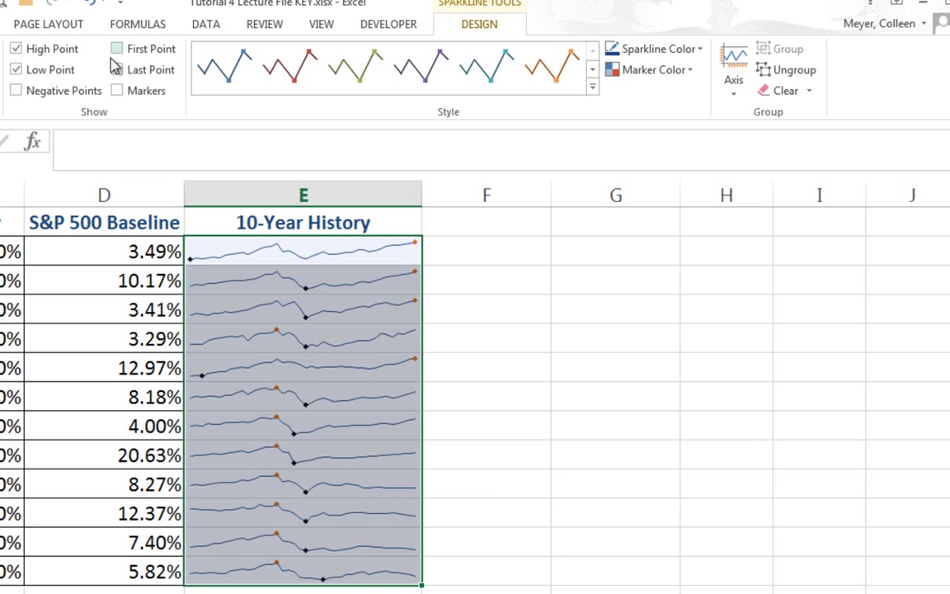
left_click(118, 70)
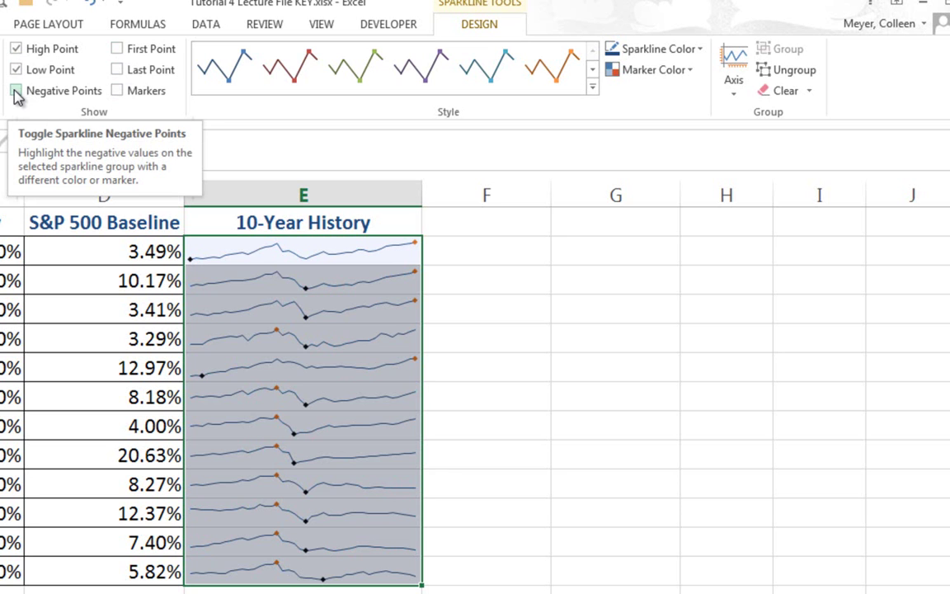
left_click(736, 95)
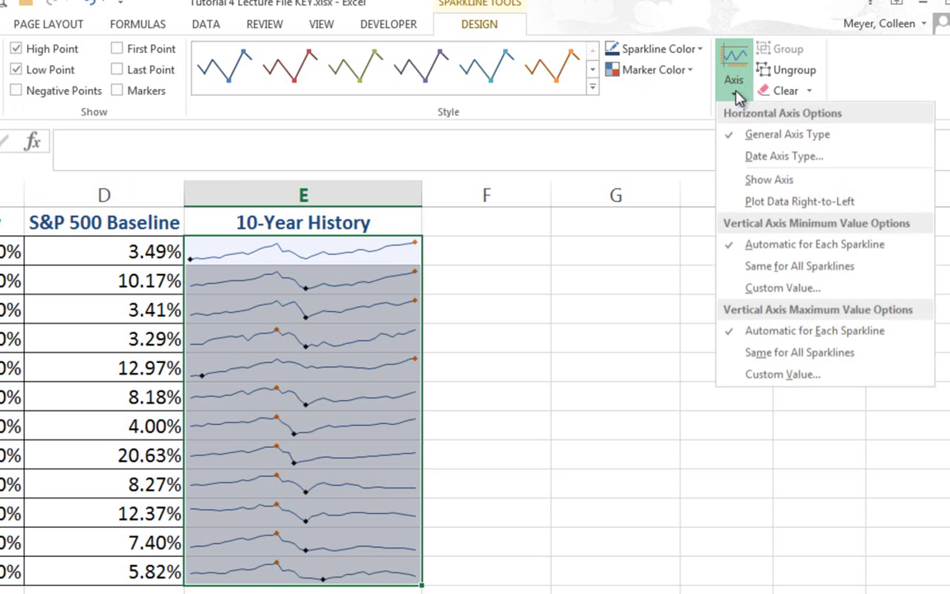
left_click(736, 96)
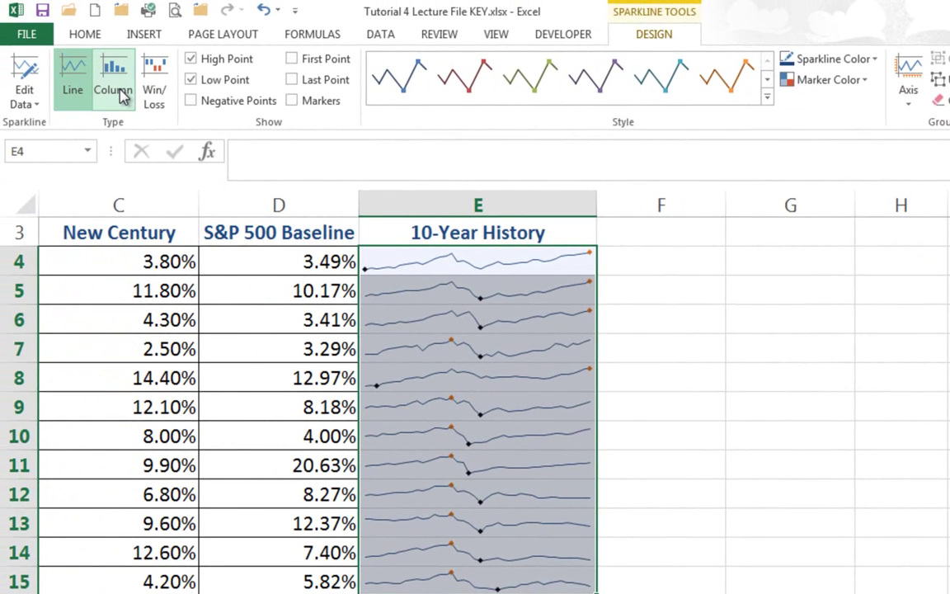
Try the Column and Win/Loss types on the 10-Year History sparklines, and restore the Line type
left_click(116, 83)
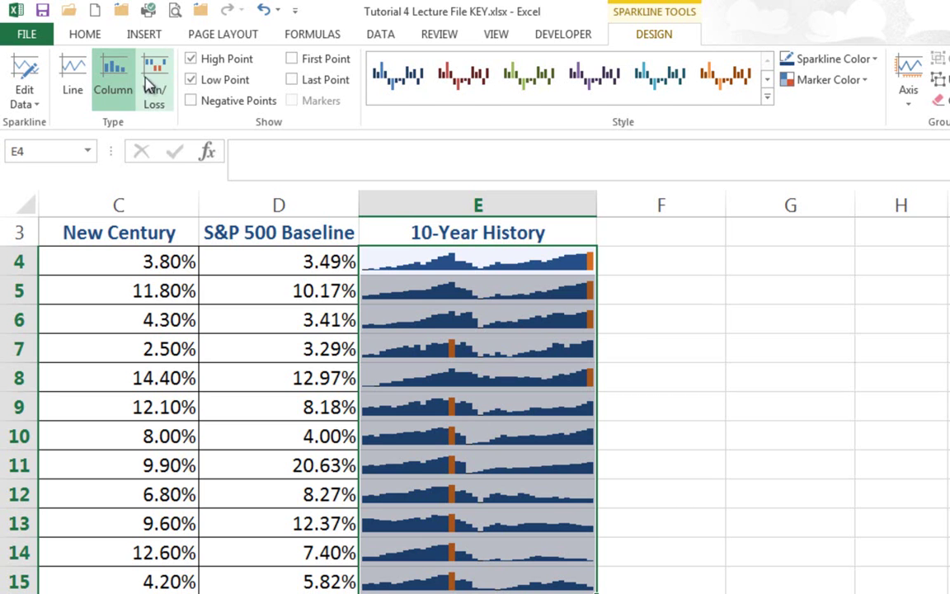
left_click(150, 86)
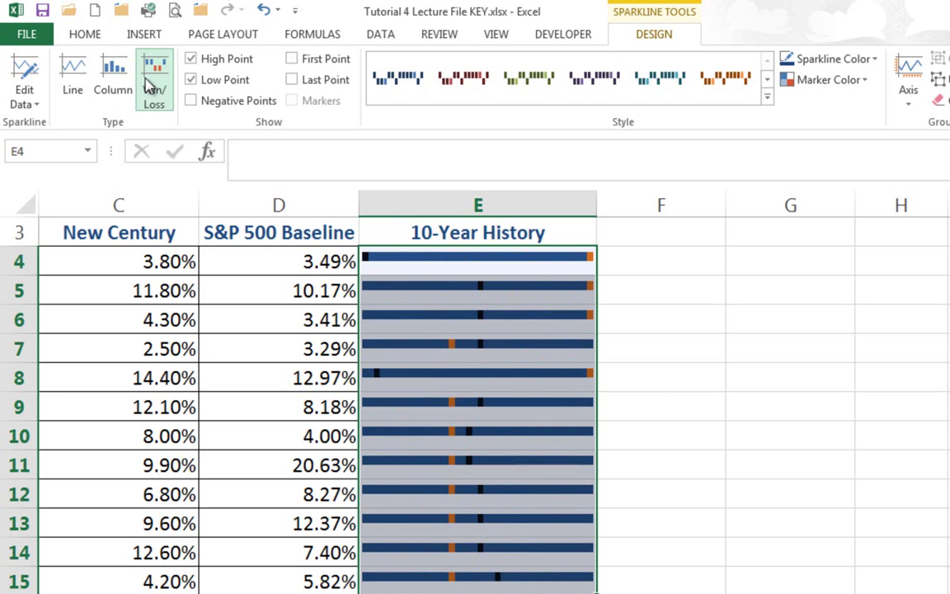
left_click(73, 85)
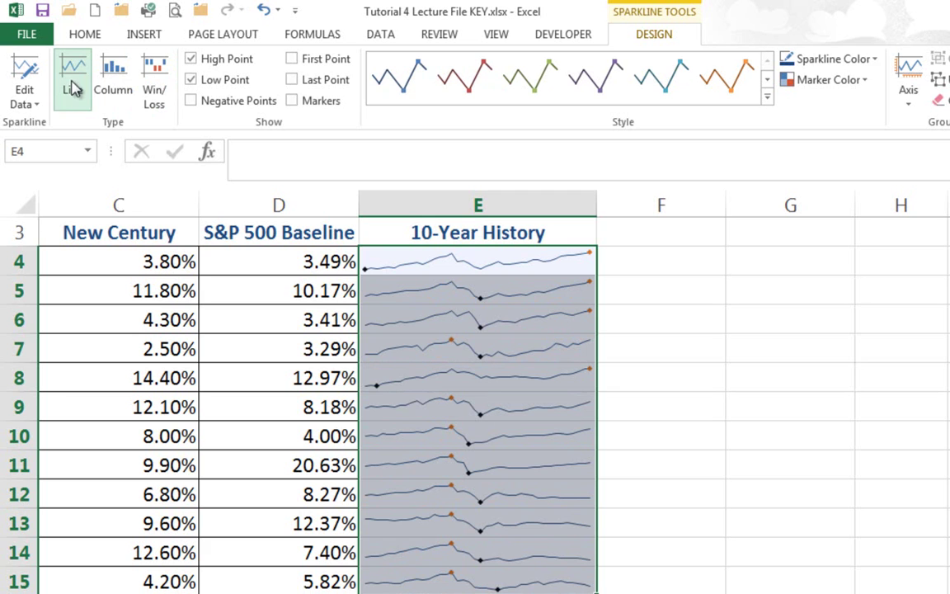
left_click(36, 105)
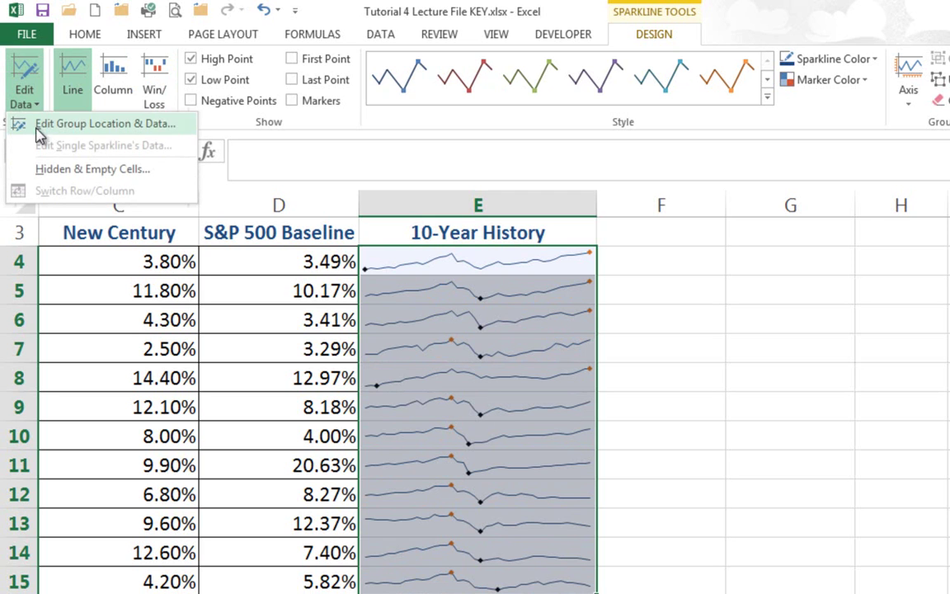
left_click(34, 100)
Review the formatted 10-Year History sparklines against their source data on the Sector History sheet
left_click(710, 330)
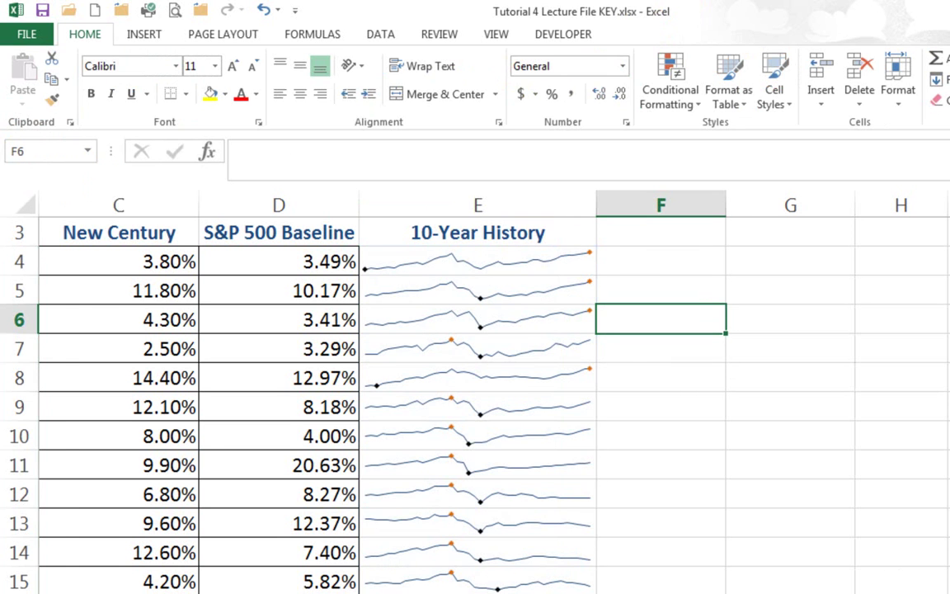
scroll(883, 494, "left", 2)
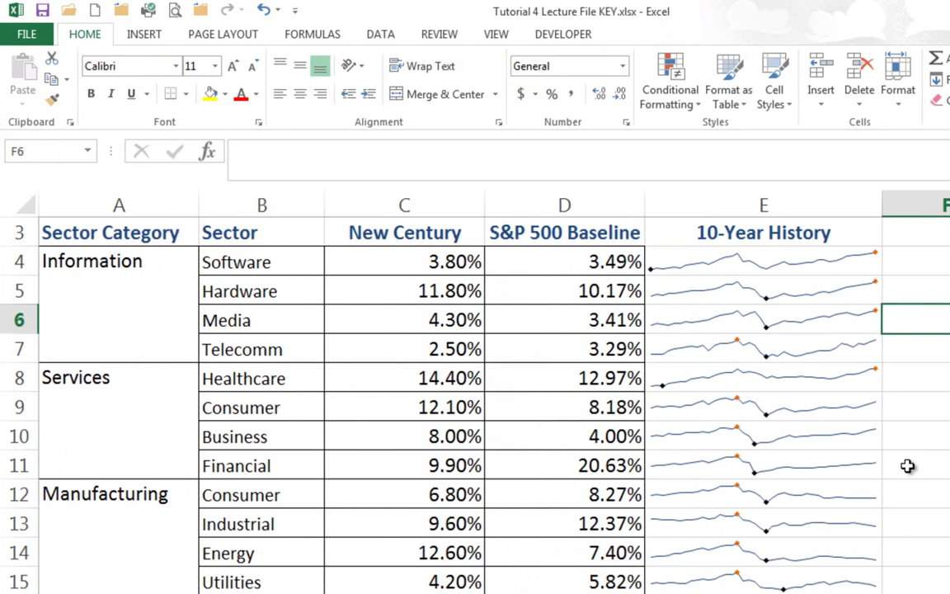
scroll(862, 466, "up", 1)
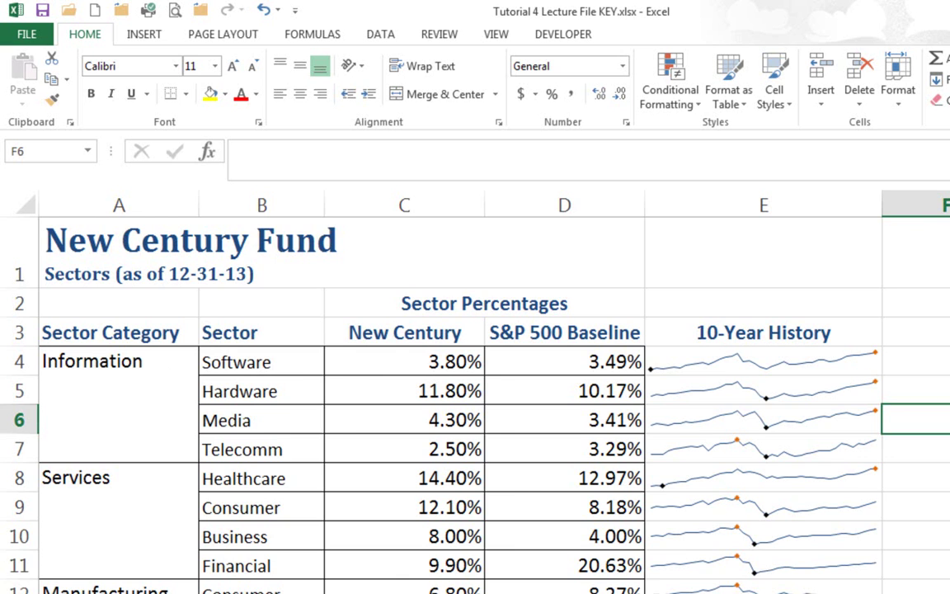
key("ctrl+Page_Down")
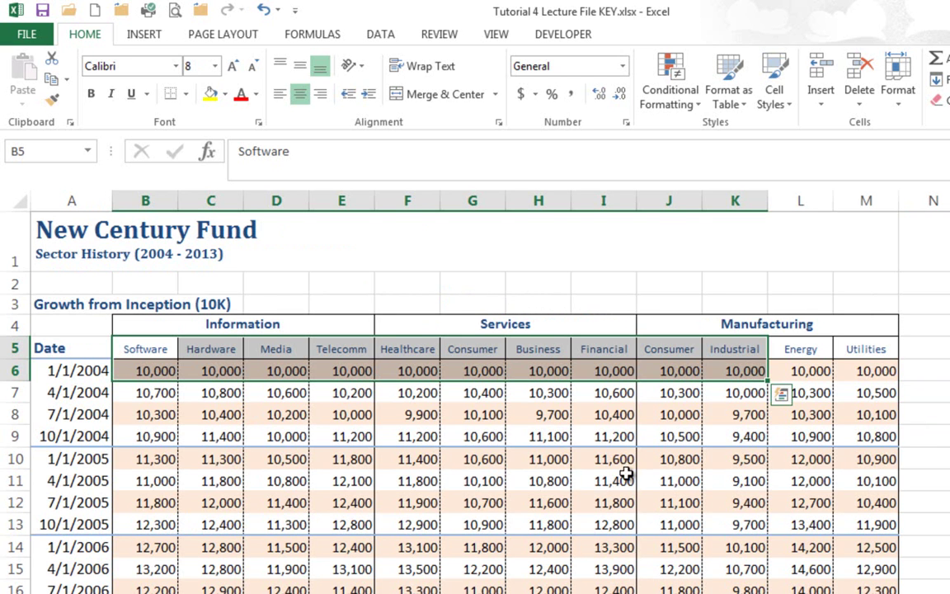
key("ctrl+Page_Up")
scroll(633, 551, "up", 2)
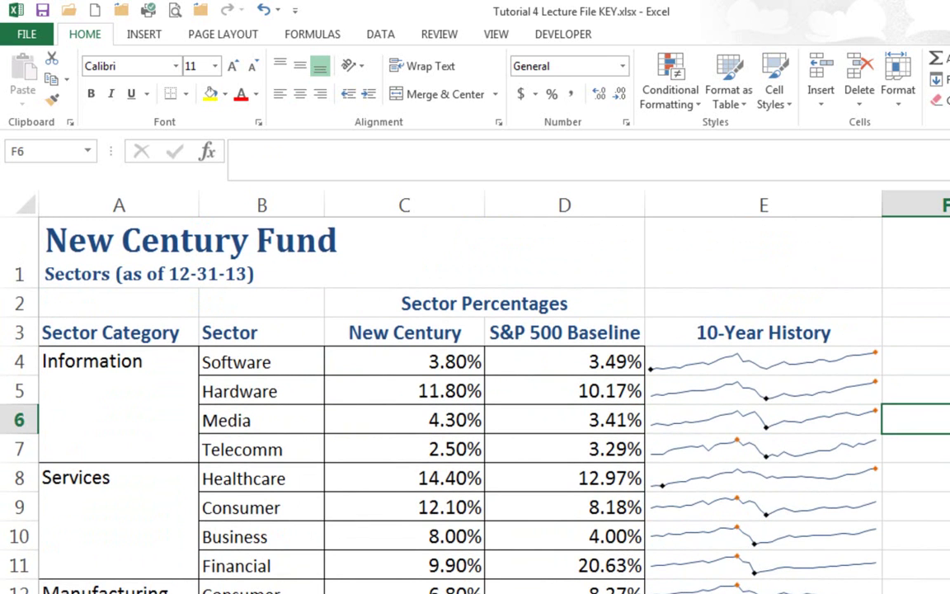
scroll(475, 391, "down", 2)
scroll(475, 392, "down", 1)
scroll(749, 537, "down", 1)
scroll(679, 494, "up", 1)
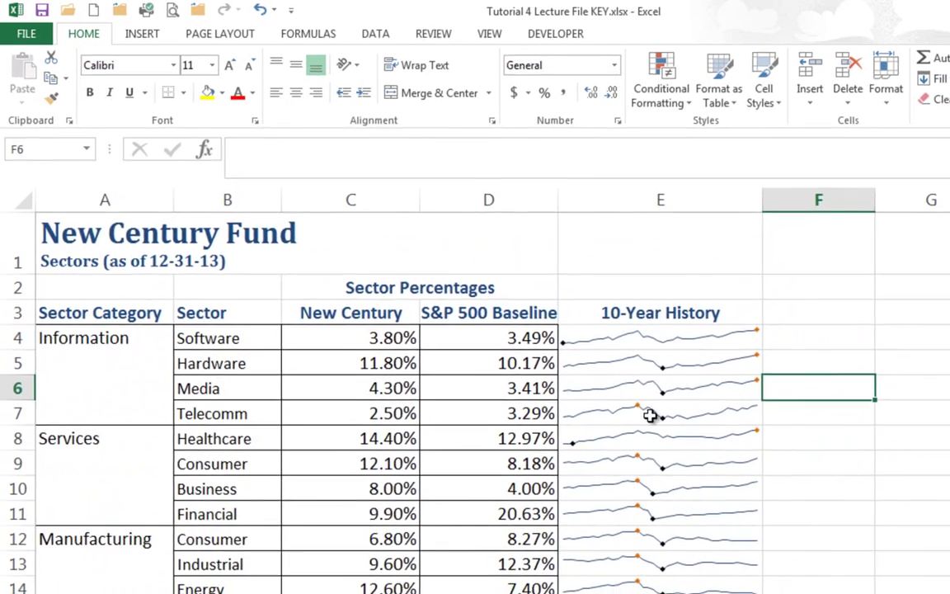
Add blue gradient fill data bars to the New Century percentages in C4:C15
left_click_drag(320, 317, 324, 571)
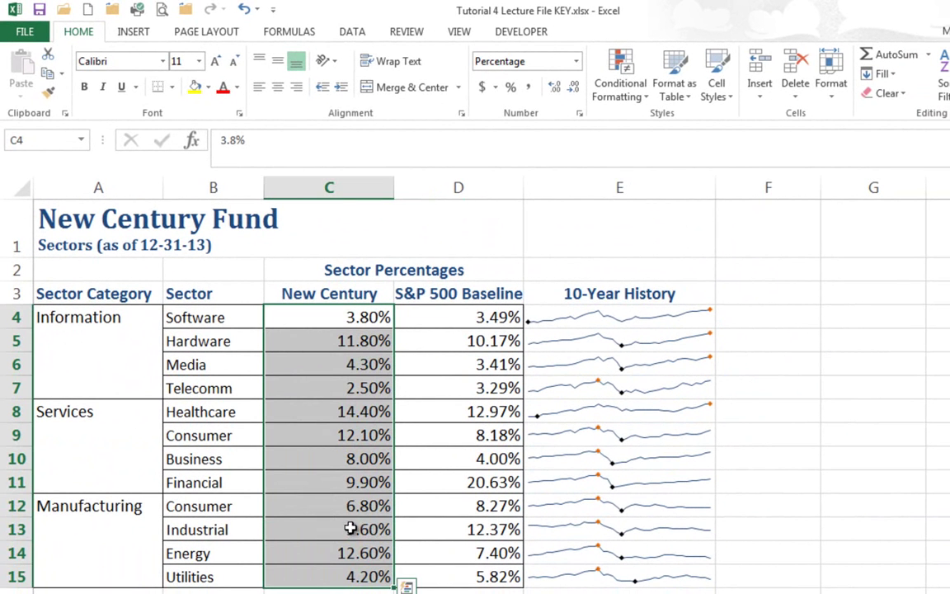
scroll(349, 528, "down", 1)
scroll(356, 517, "up", 1)
left_click(898, 592)
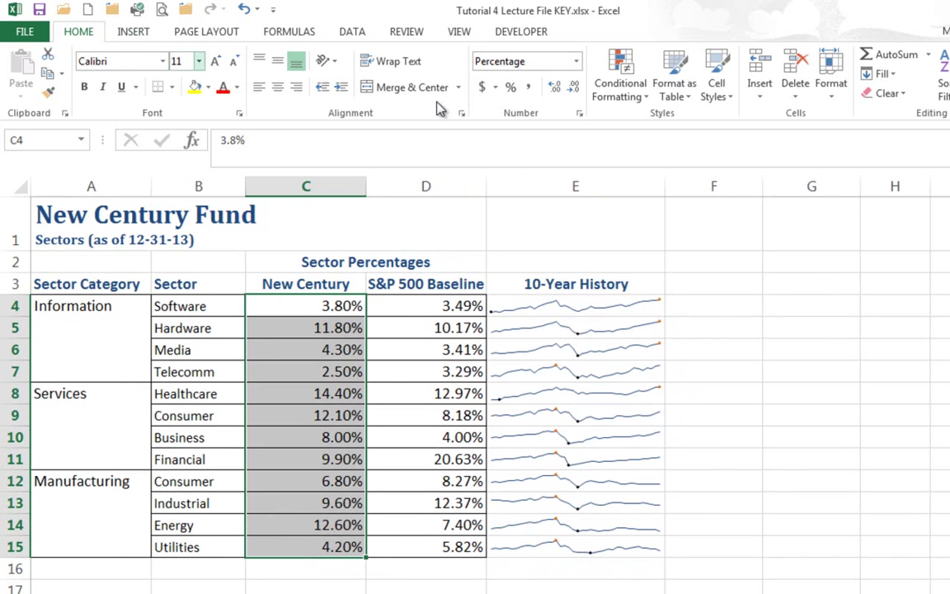
left_click(651, 98)
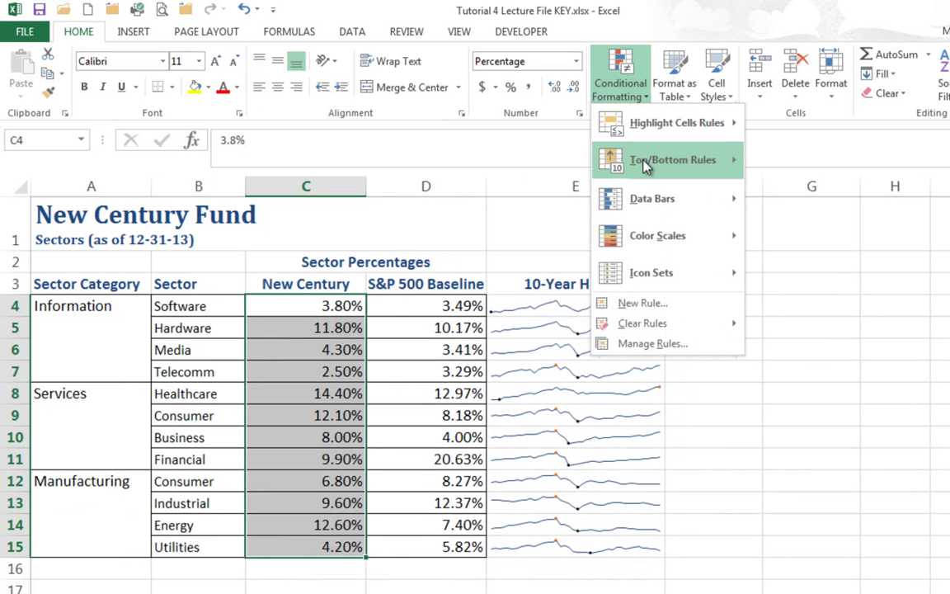
mouse_move(653, 206)
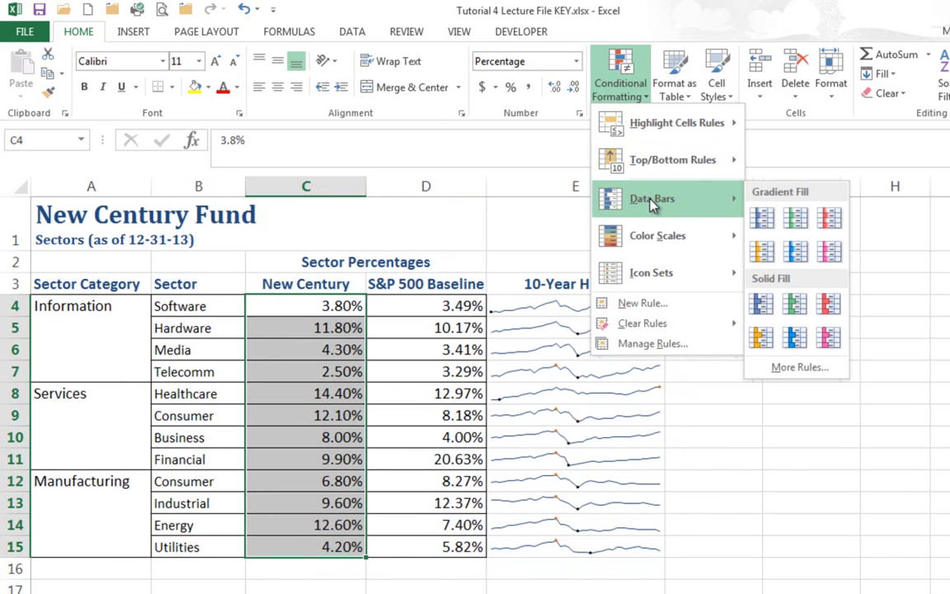
left_click(760, 217)
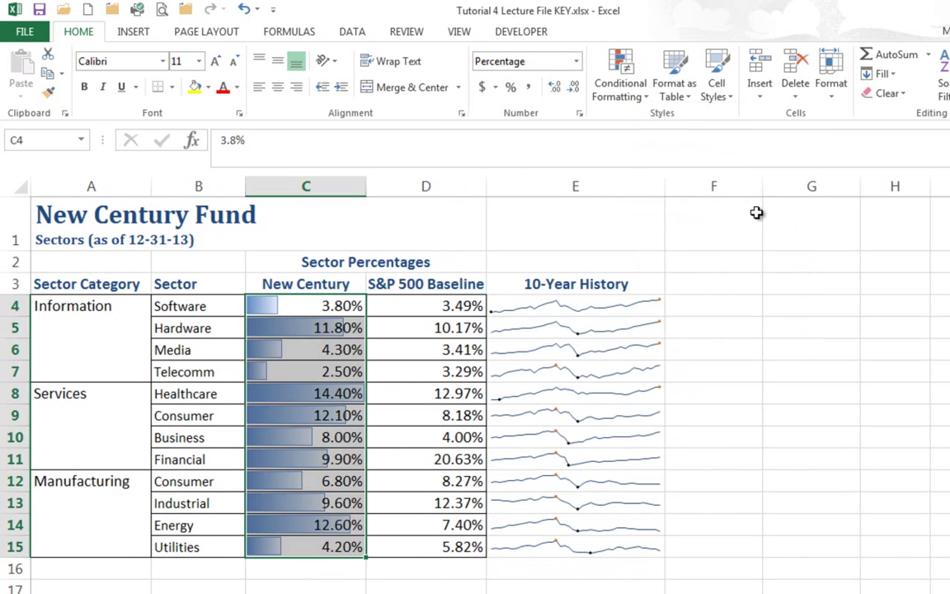
left_click(758, 268)
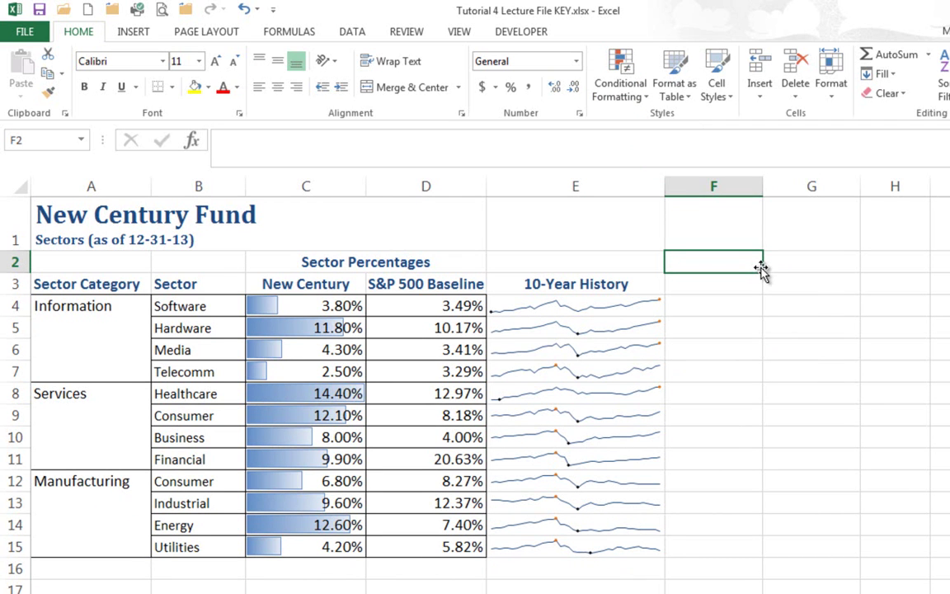
Add blue gradient fill data bars to the S&P 500 Baseline percentages in D4:D15
left_click_drag(428, 302, 433, 546)
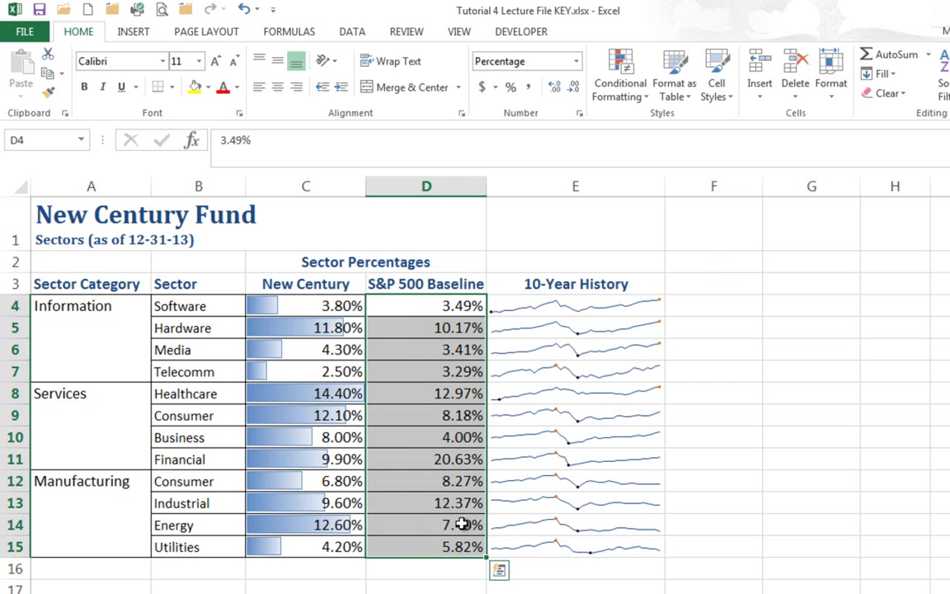
left_click(457, 368)
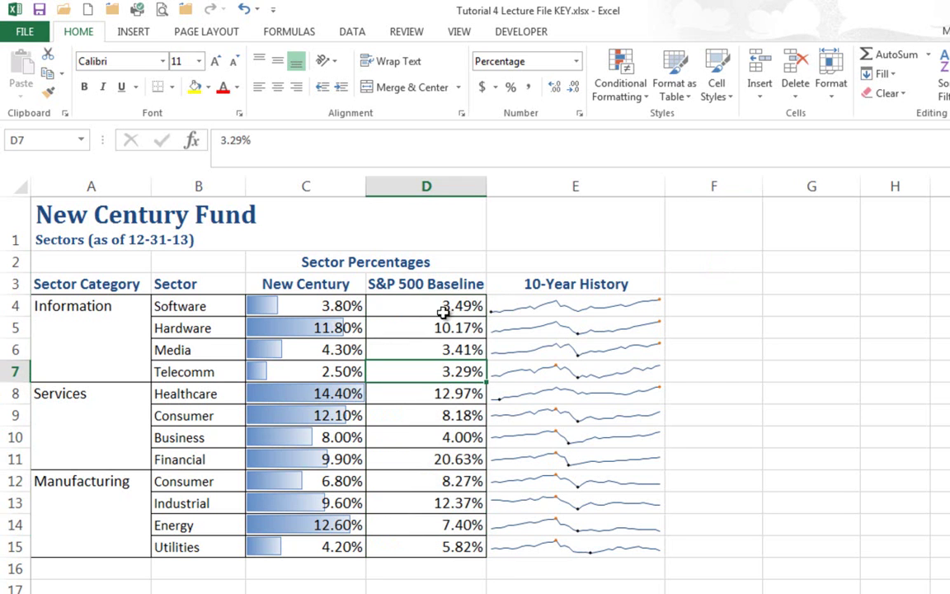
left_click_drag(439, 304, 446, 545)
left_click(632, 98)
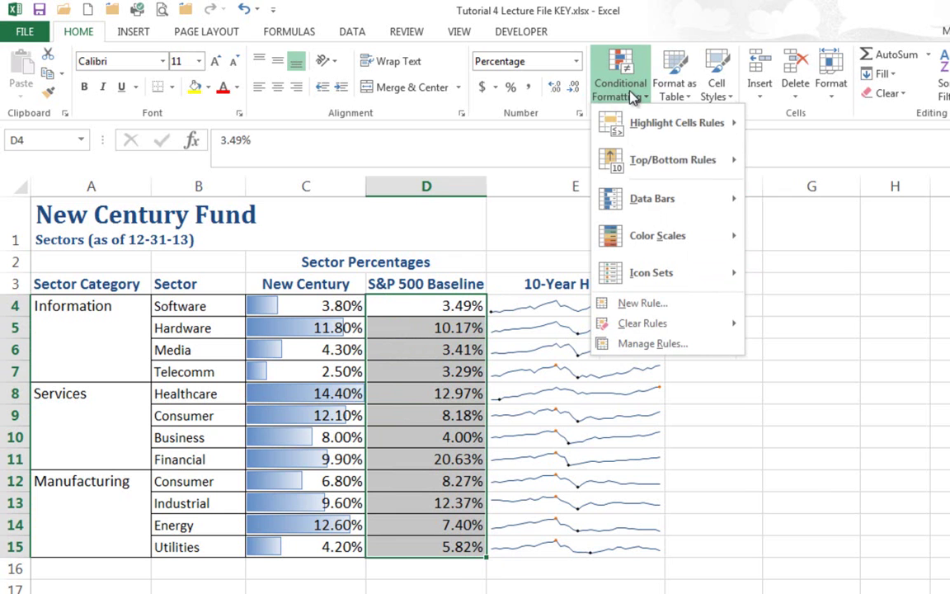
mouse_move(636, 201)
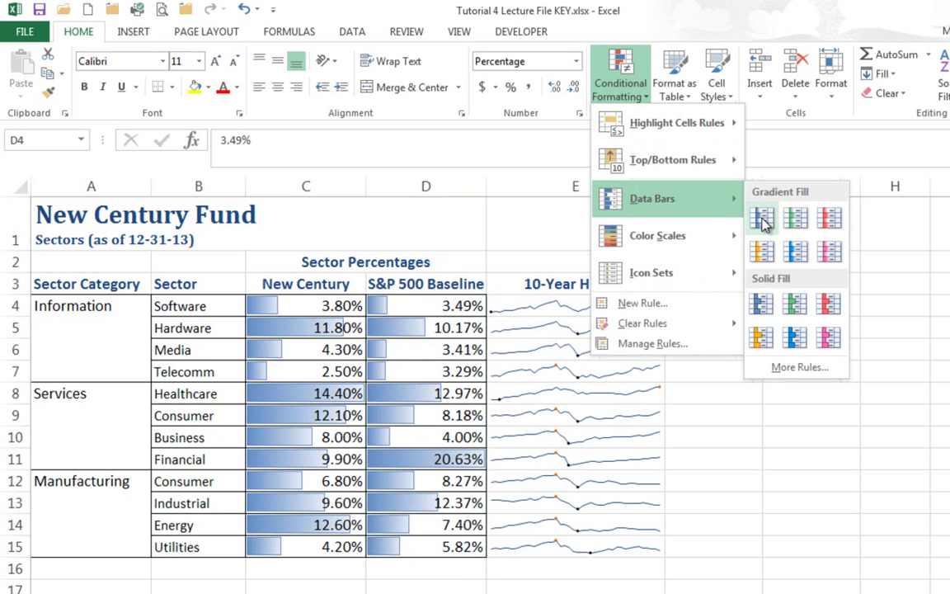
left_click(764, 217)
left_click(784, 298)
Try the Win/Loss type on the sparklines in E4:E15, and switch them back to Line
left_click_drag(547, 299, 577, 548)
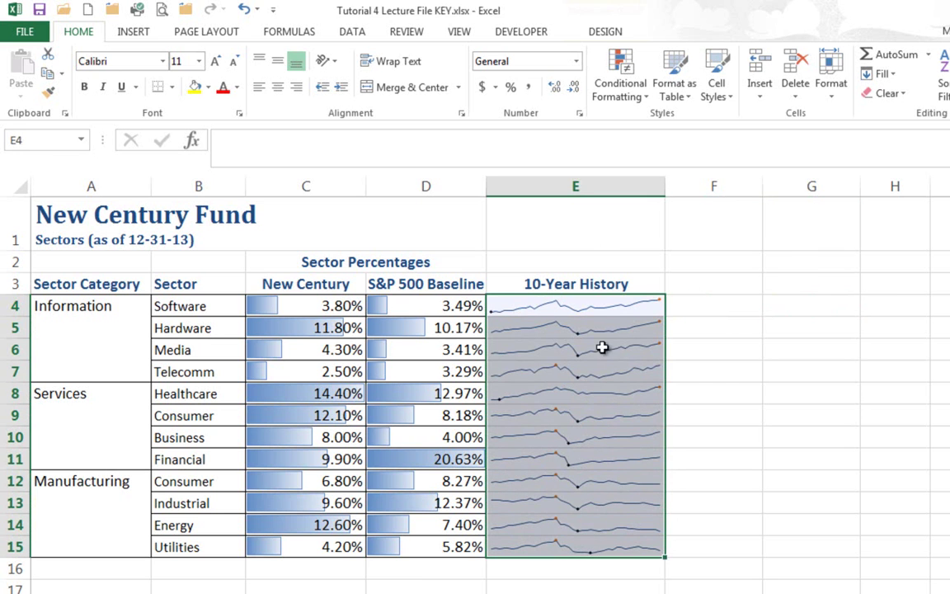
left_click(606, 33)
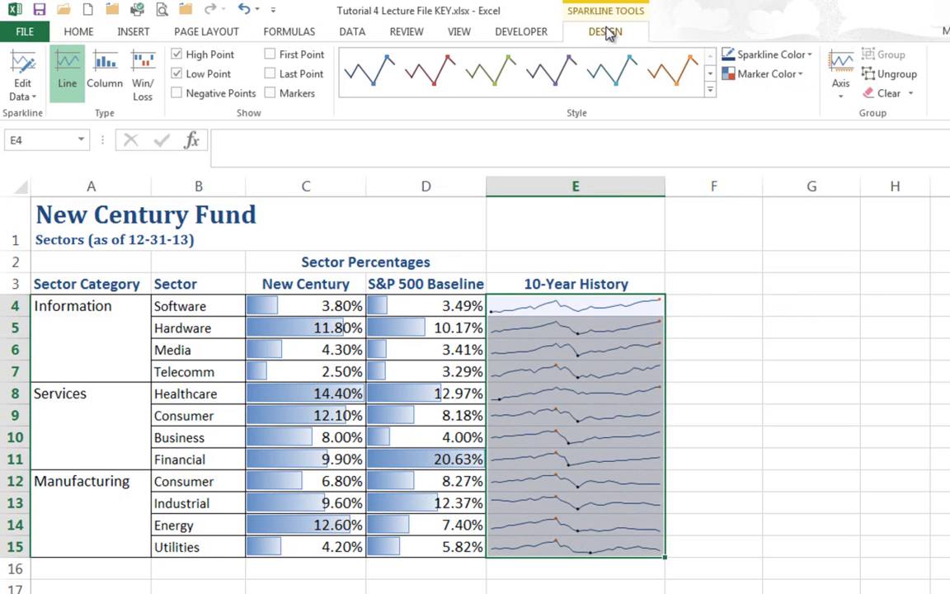
left_click(142, 74)
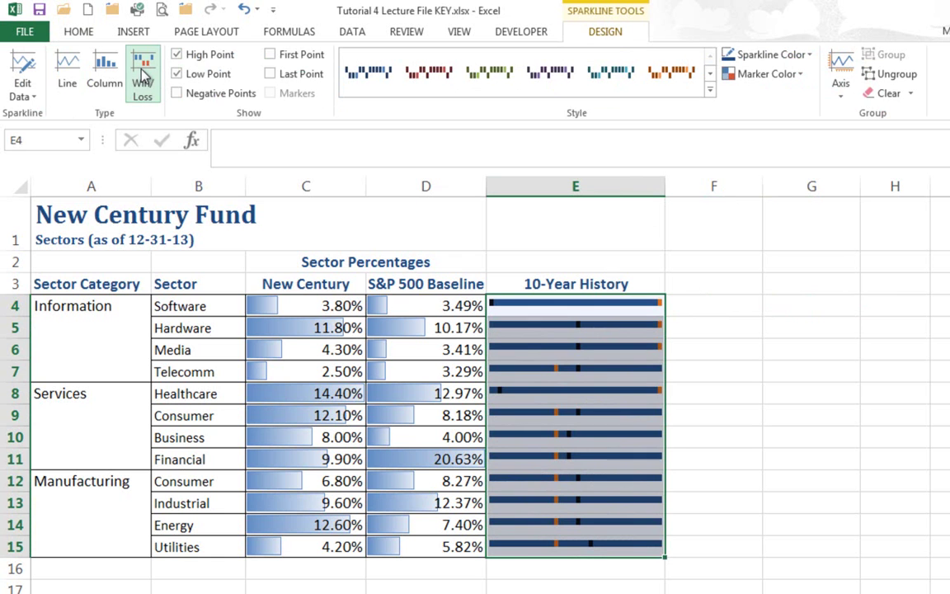
left_click(66, 74)
left_click(671, 303)
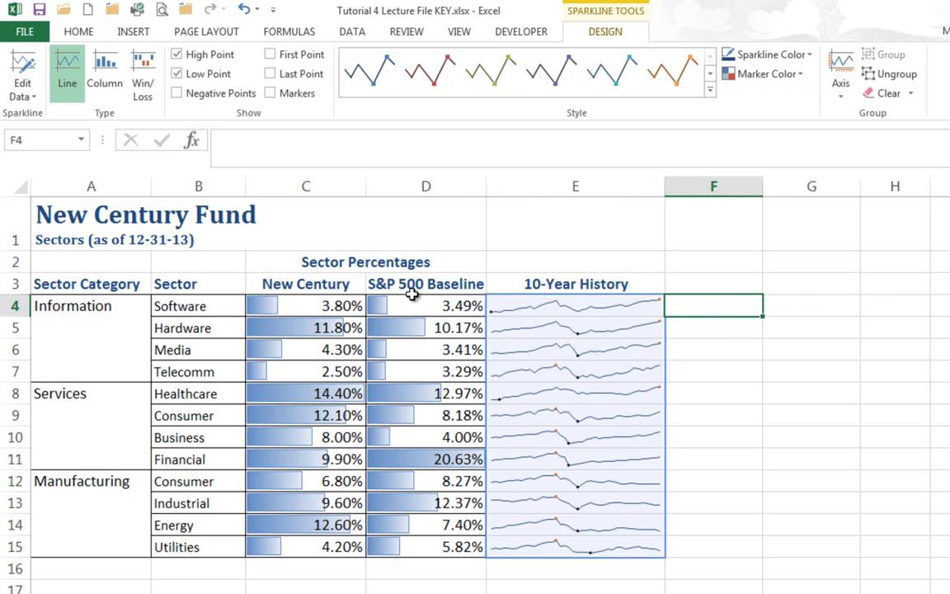
Preview the color scale options on the New Century percentages in C4:C15 without applying any
left_click_drag(288, 317, 286, 545)
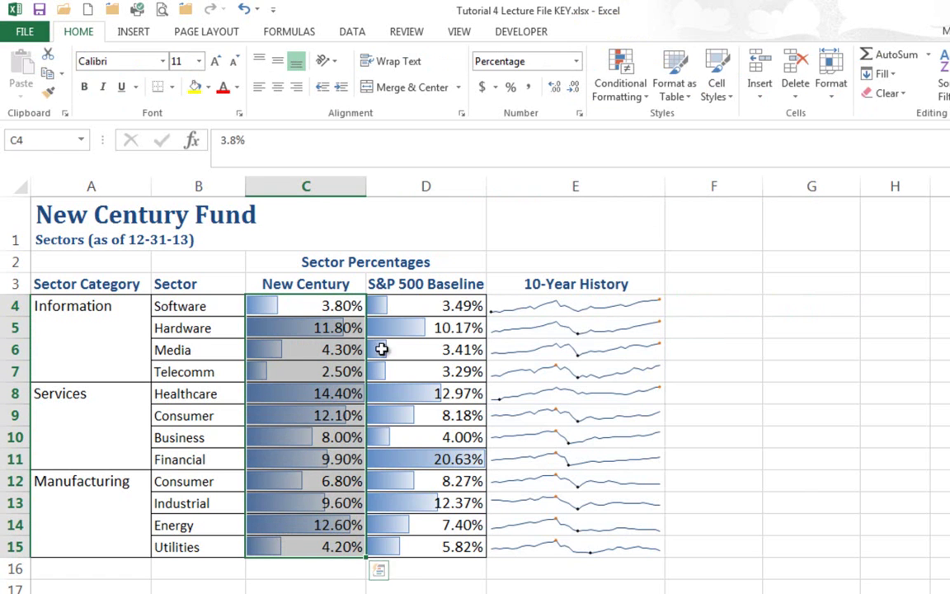
left_click(643, 103)
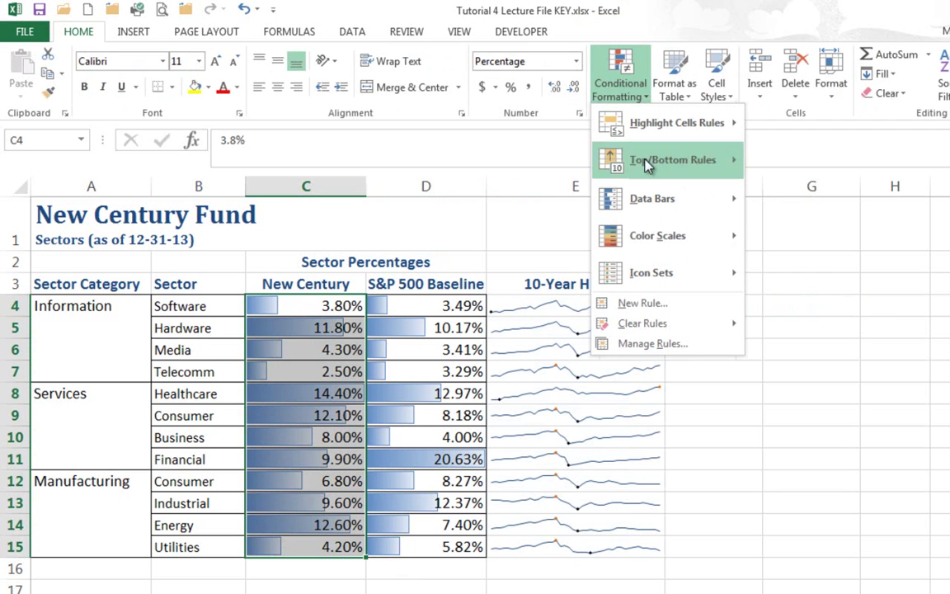
mouse_move(647, 237)
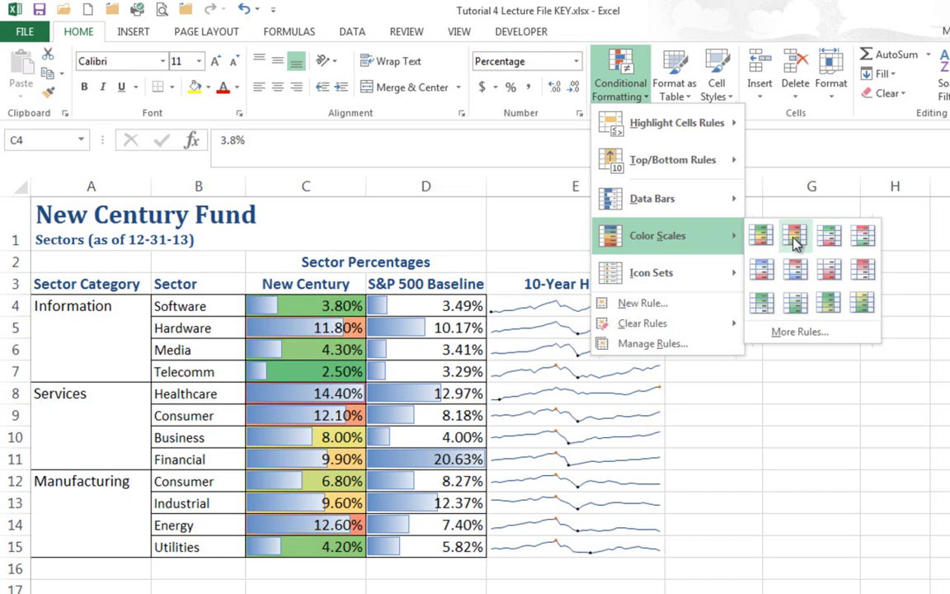
left_click(939, 271)
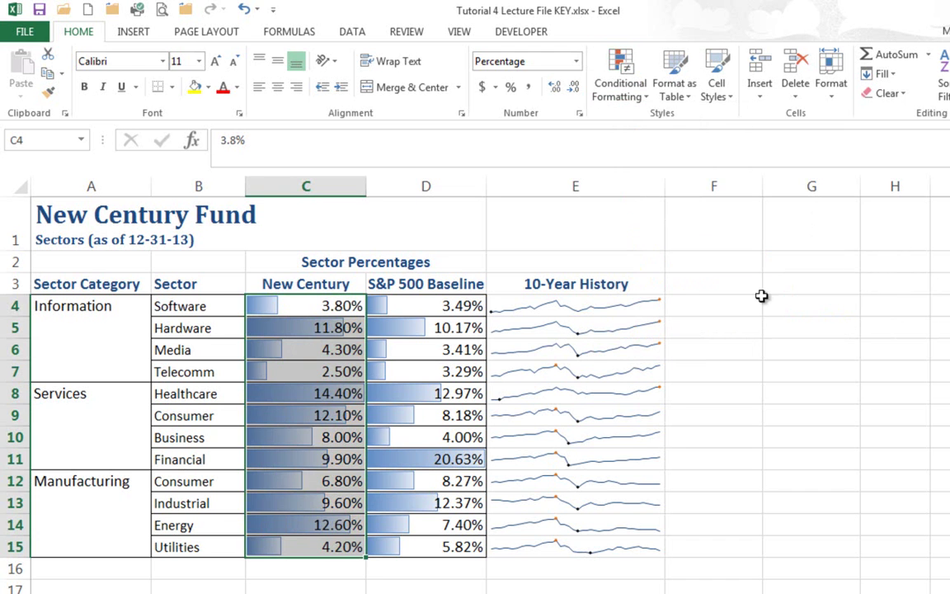
left_click(715, 284)
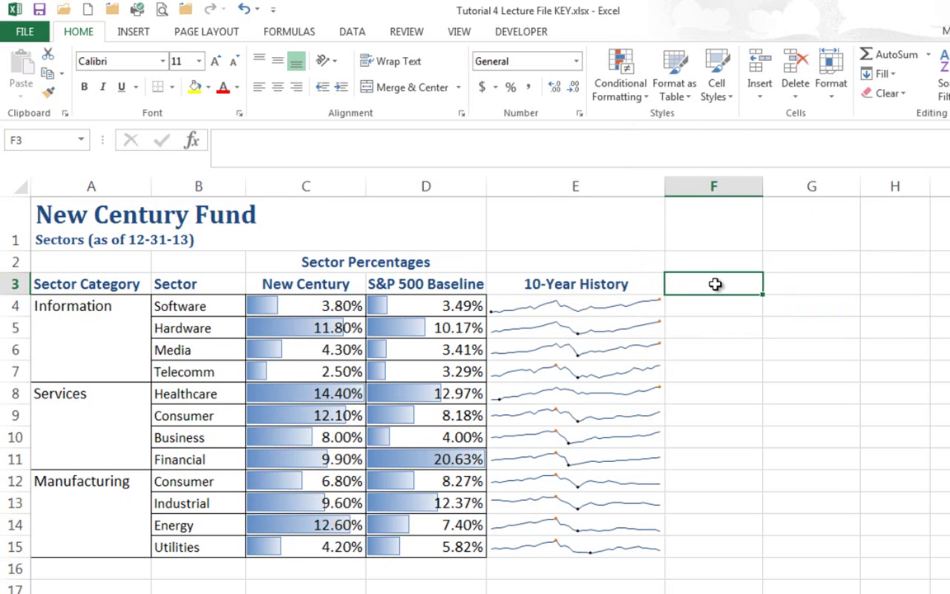
Compare the 10-Year History sparklines with their source data in B6:M45 of the Sector History sheet, and return to the sectors table
left_click(573, 307)
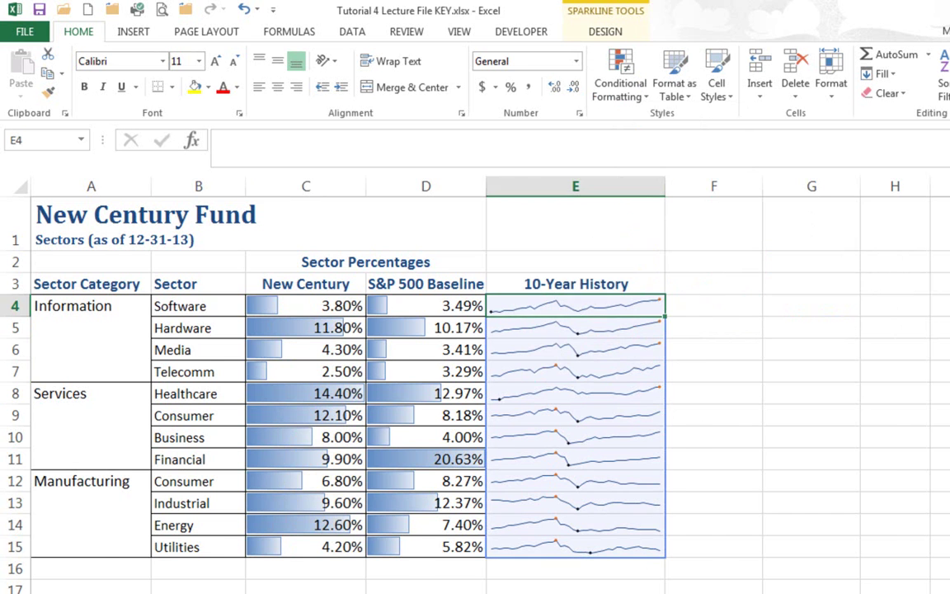
left_click(641, 592)
scroll(368, 407, "down", 1)
left_click_drag(132, 246, 813, 557)
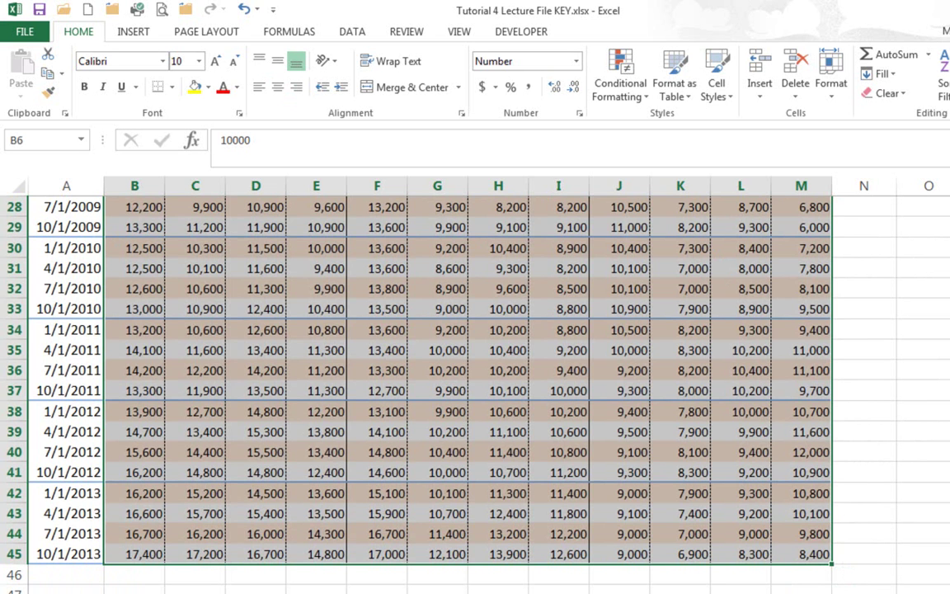
scroll(429, 371, "up", 8)
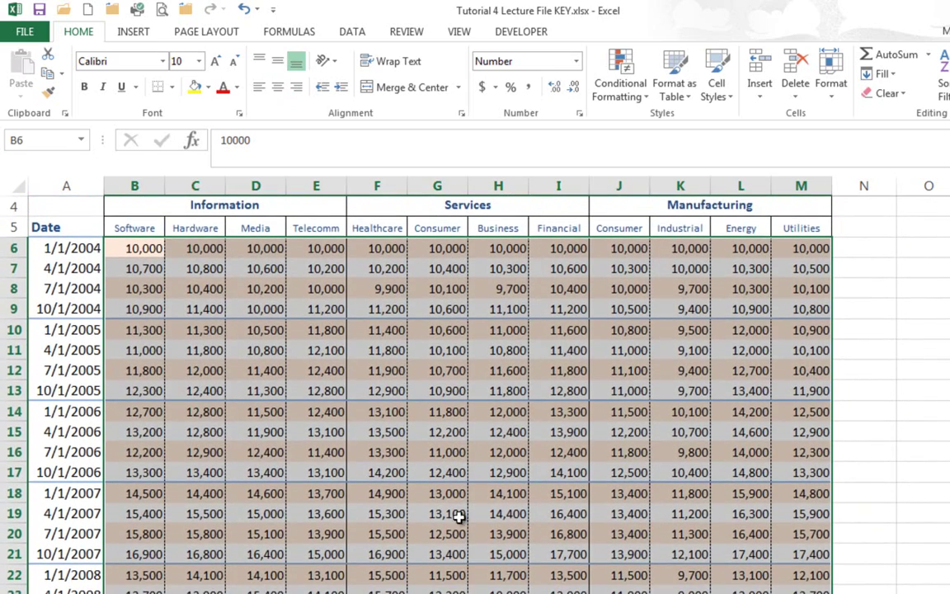
key("ctrl+Page_Up")
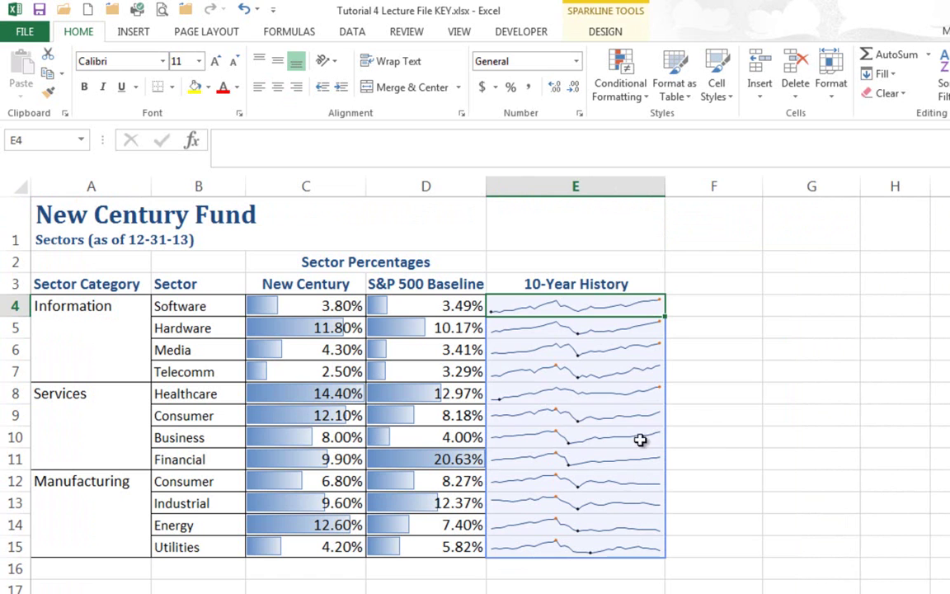
left_click(584, 432)
left_click(554, 309)
left_click(741, 318)
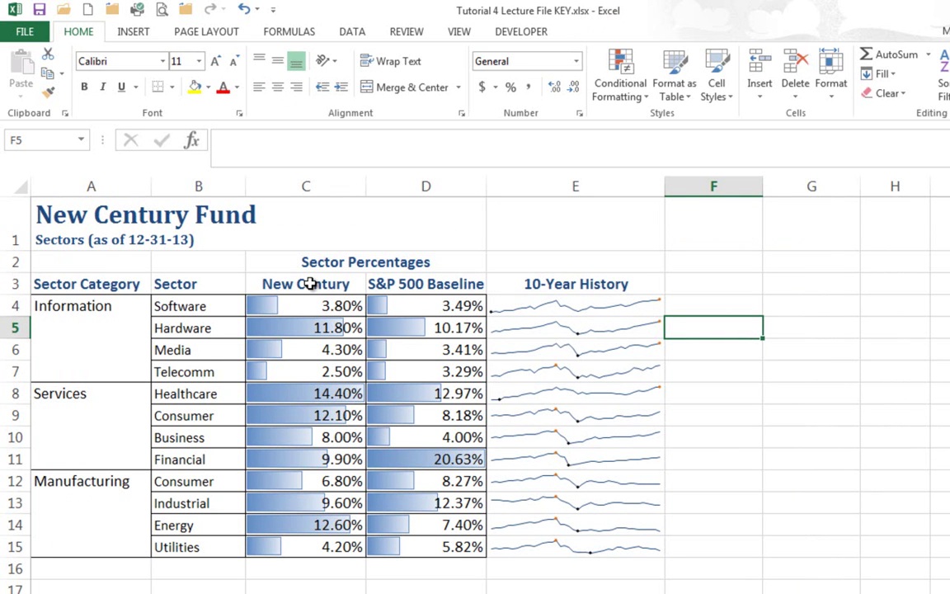
left_click(558, 287)
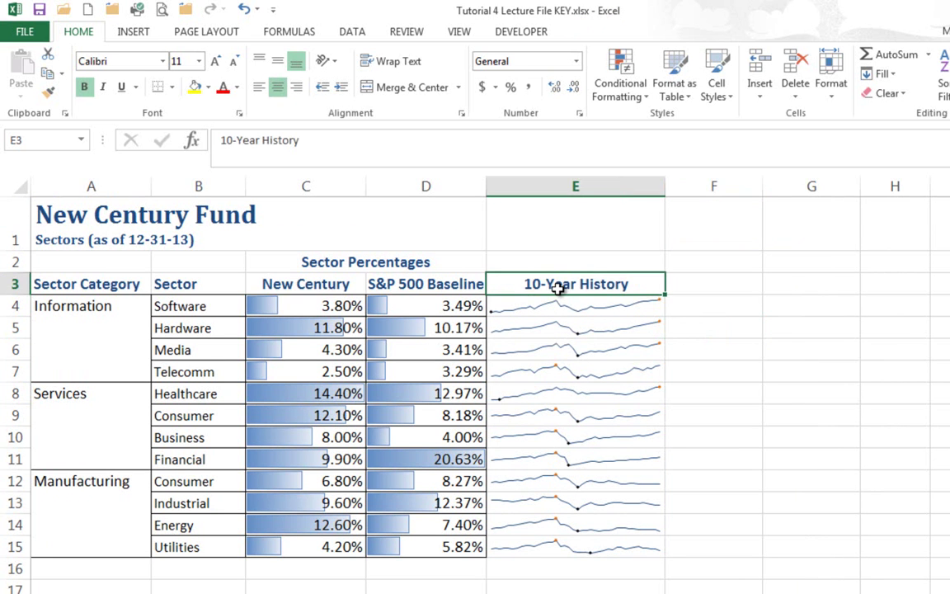